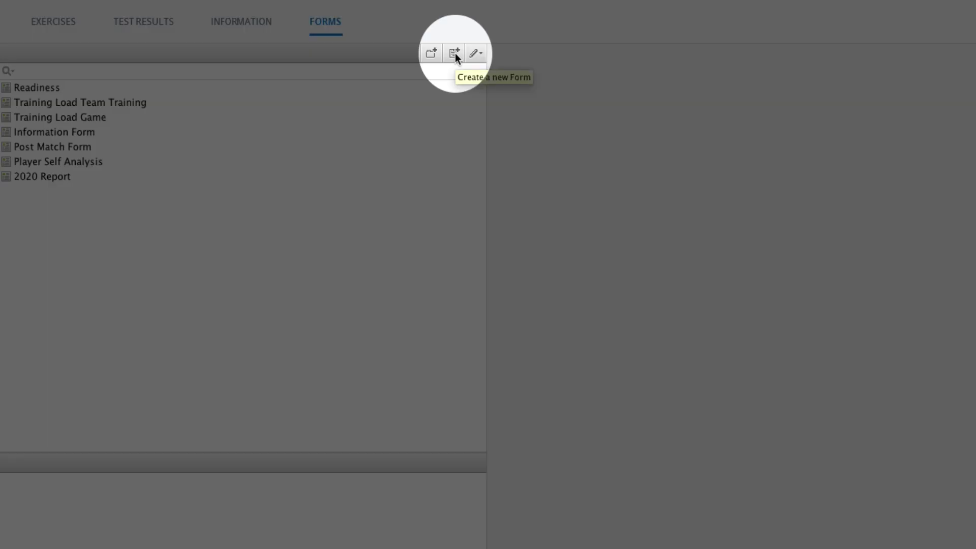
Step: Create a new empty form named 'Register bodyweight'
left_click(454, 53)
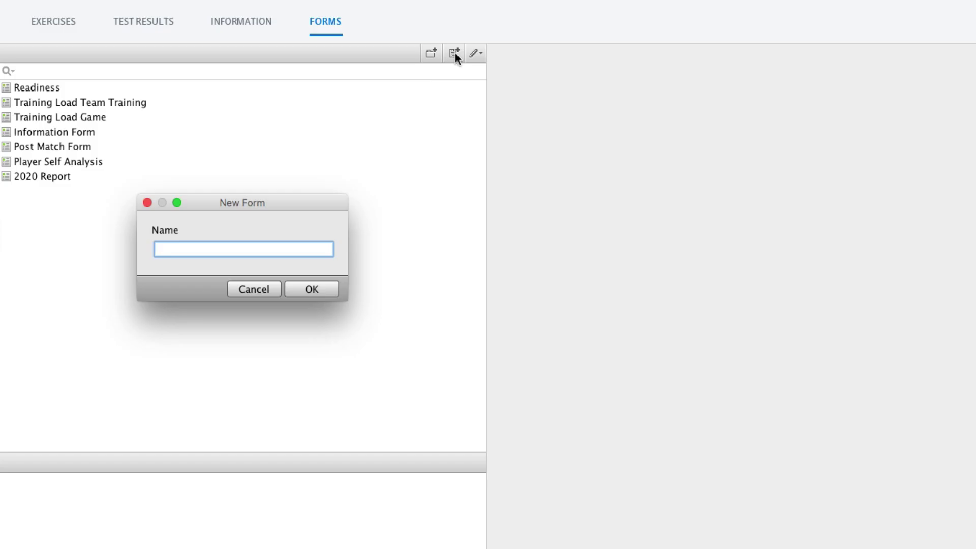
type("Reg")
type("ister bodyweig")
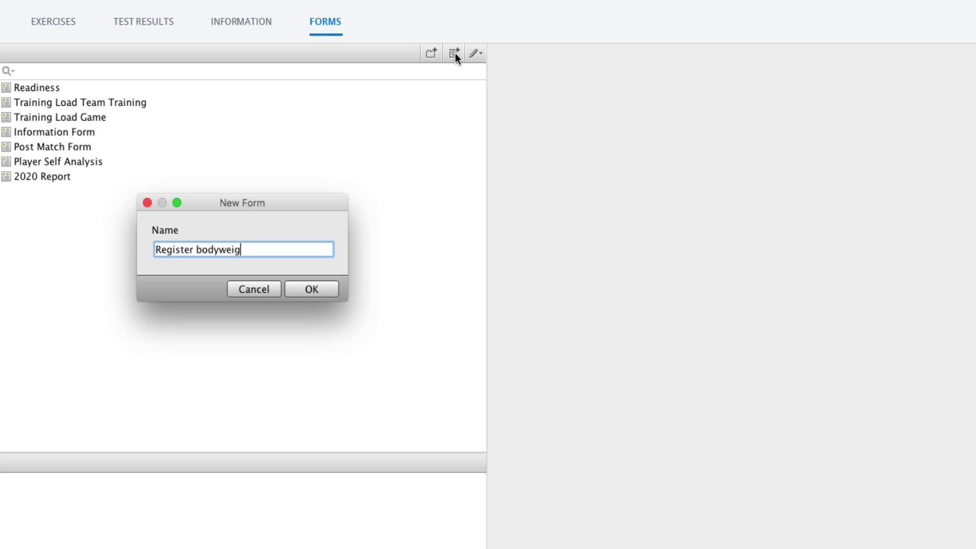
type("ht")
key("Return")
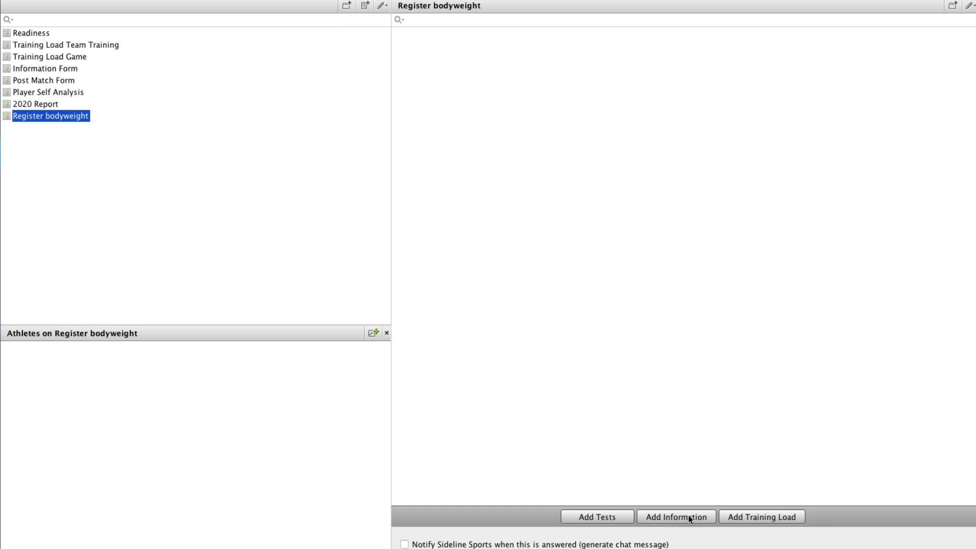
Step: Add the Bodyweight (kg) test from Body > Standard to the Register bodyweight form
left_click(608, 519)
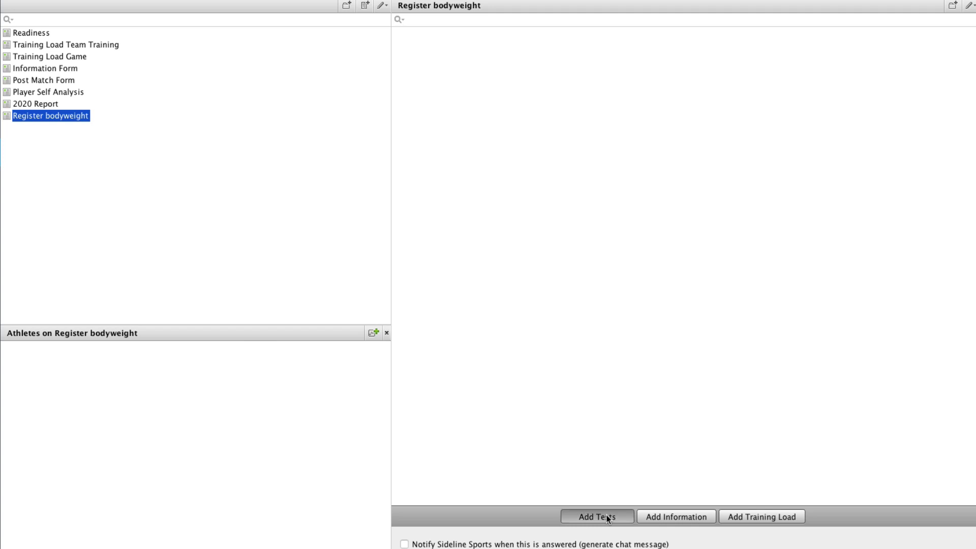
double_click(619, 209)
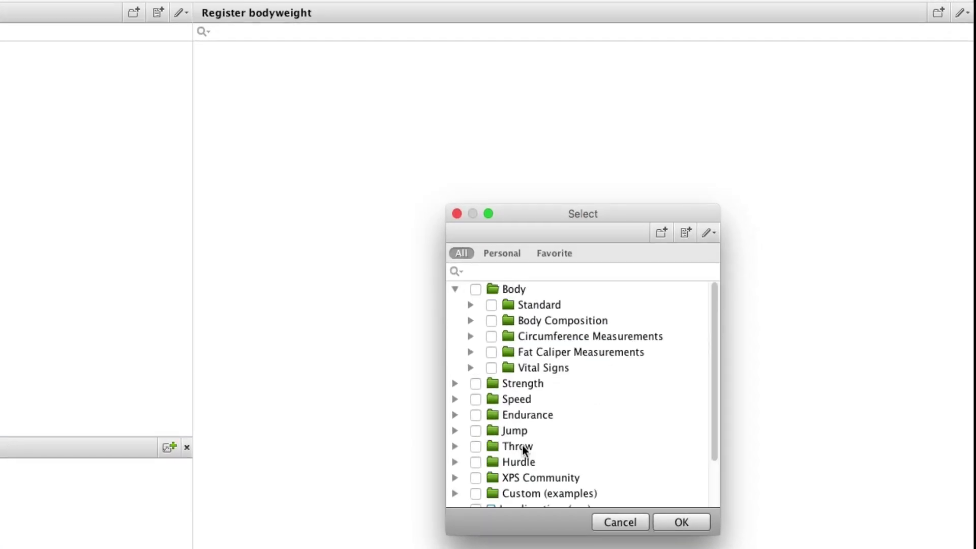
left_click(471, 305)
left_click(508, 320)
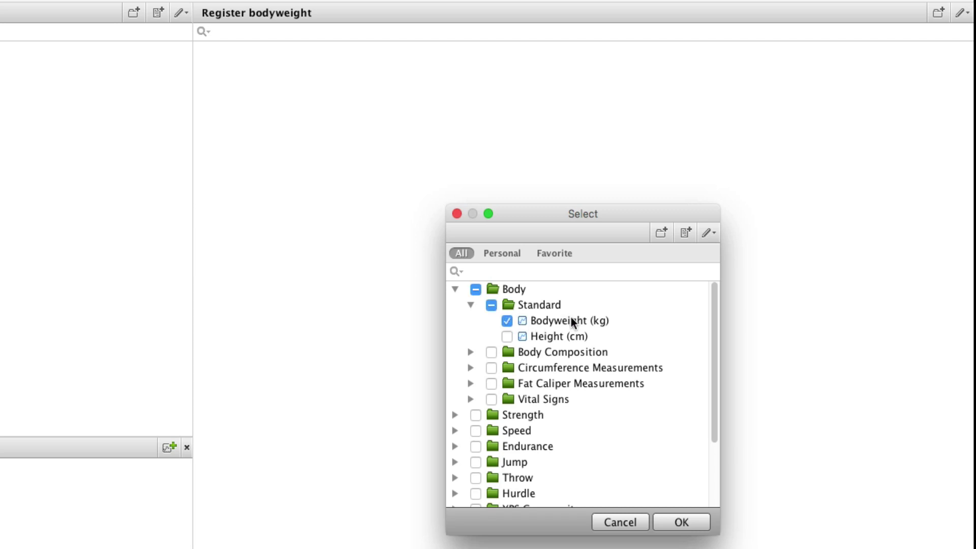
left_click(693, 518)
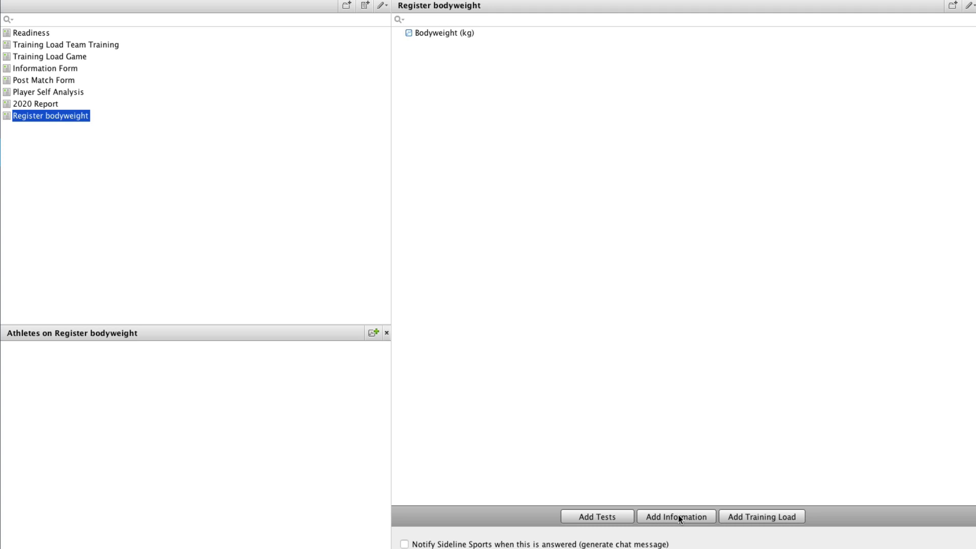
Step: Create the plain-text information question 'How do you feel?' and add it to the form
left_click(678, 516)
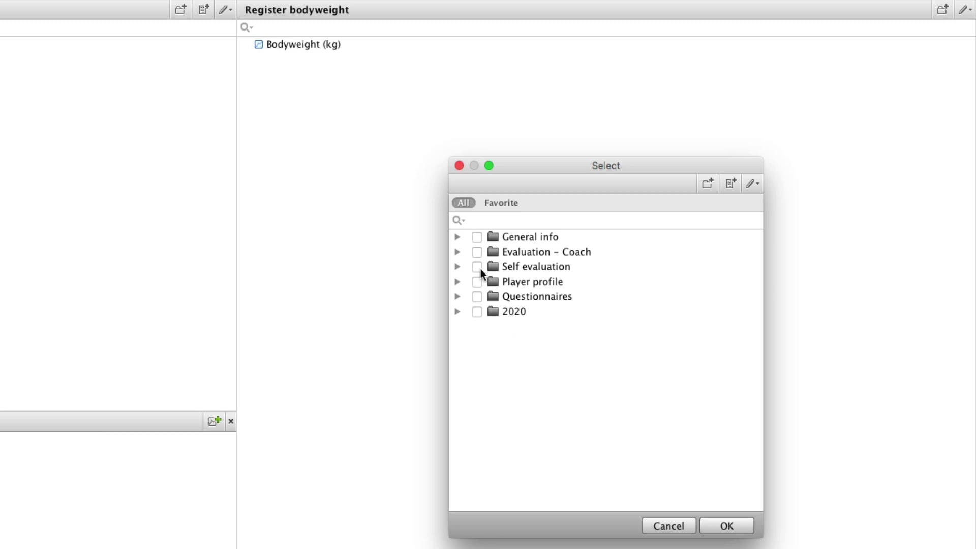
left_click(730, 184)
type("How do you feel?")
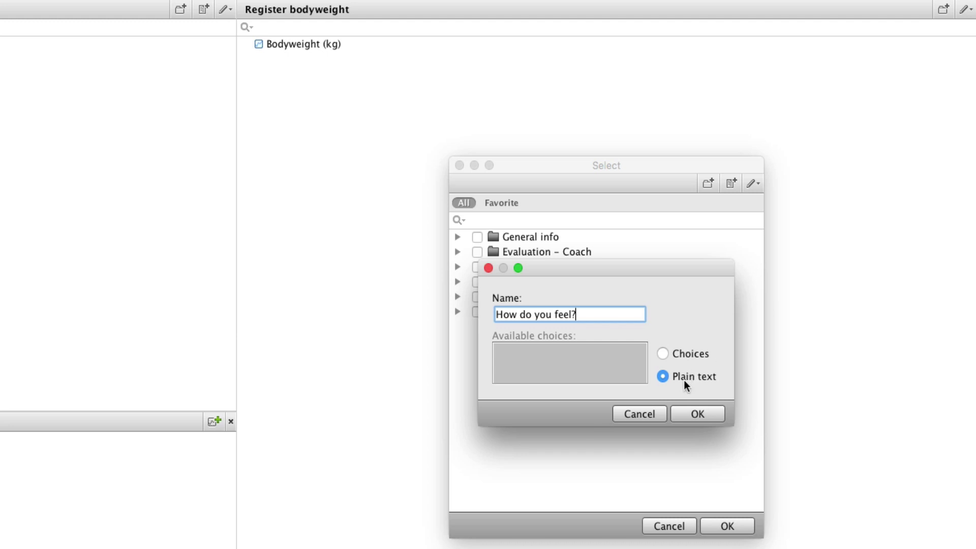
left_click(684, 418)
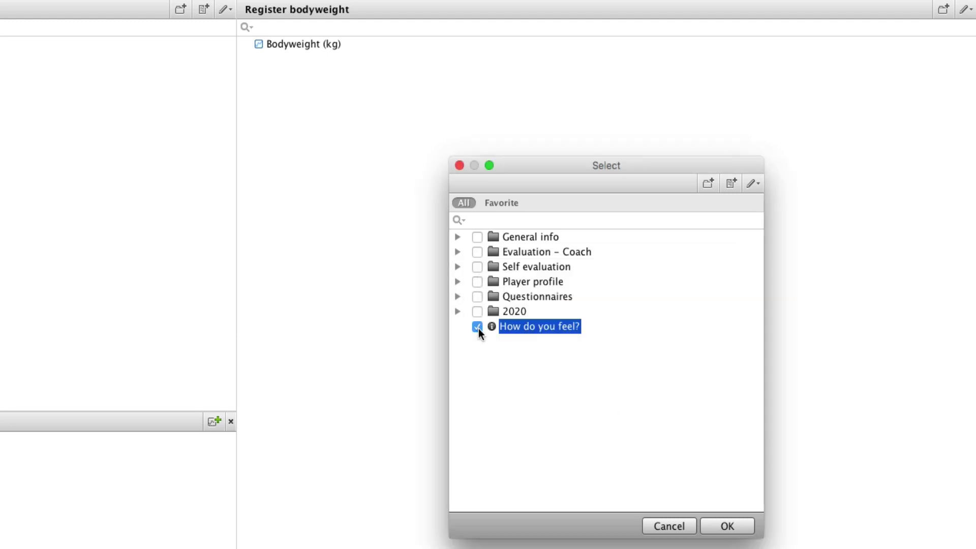
left_click(727, 526)
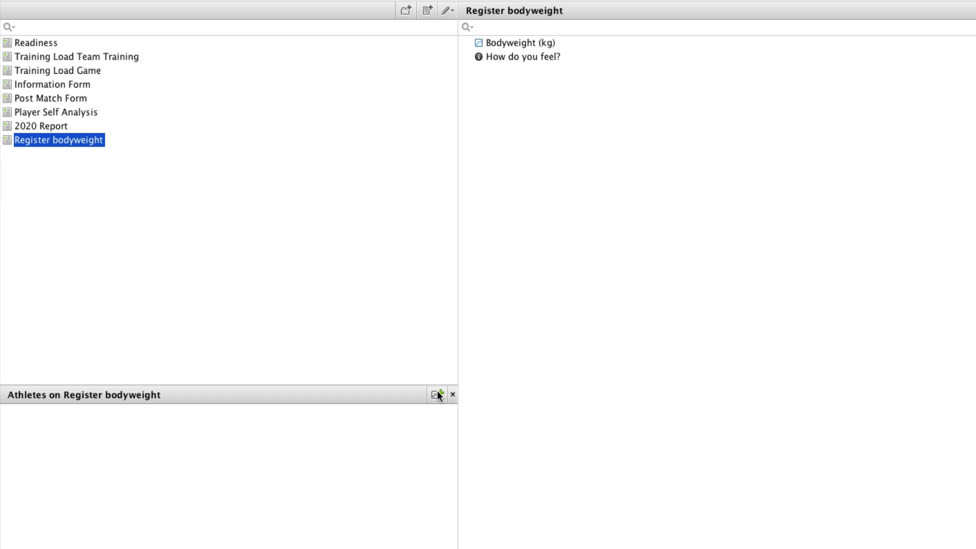
Step: Select the first XPS Team 1 athlete to receive the Register bodyweight form
left_click(438, 391)
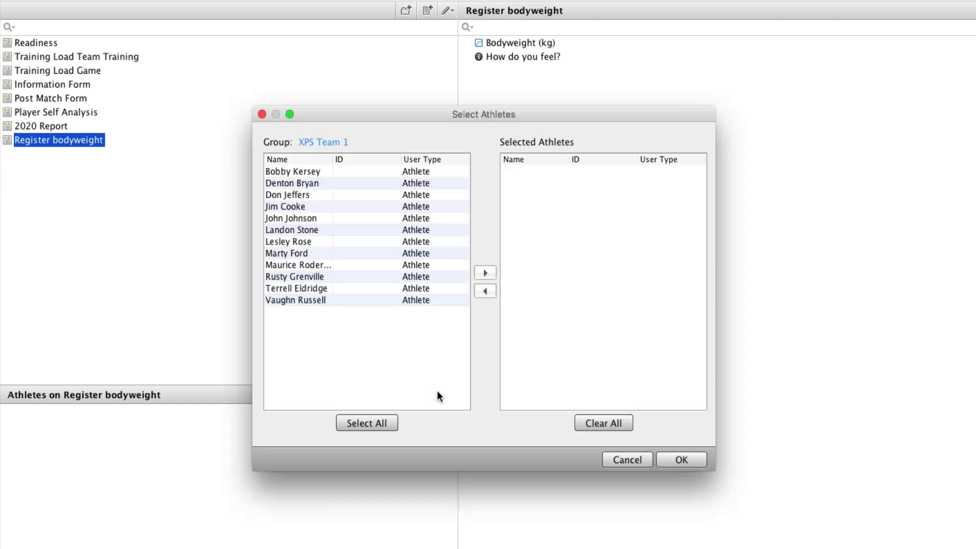
double_click(298, 171)
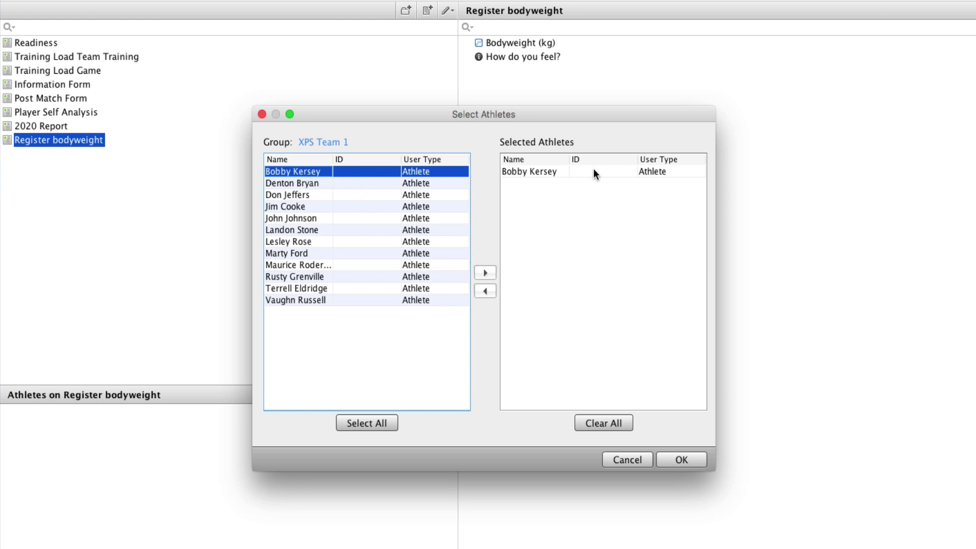
left_click(683, 460)
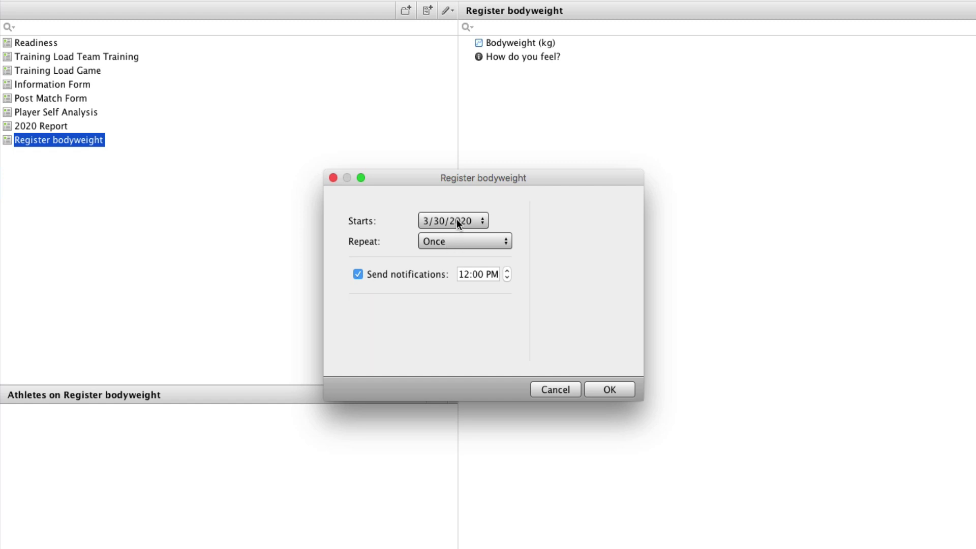
Step: Schedule the form every Monday, ongoing, with 8:00 AM notifications
left_click(507, 278)
left_click(451, 242)
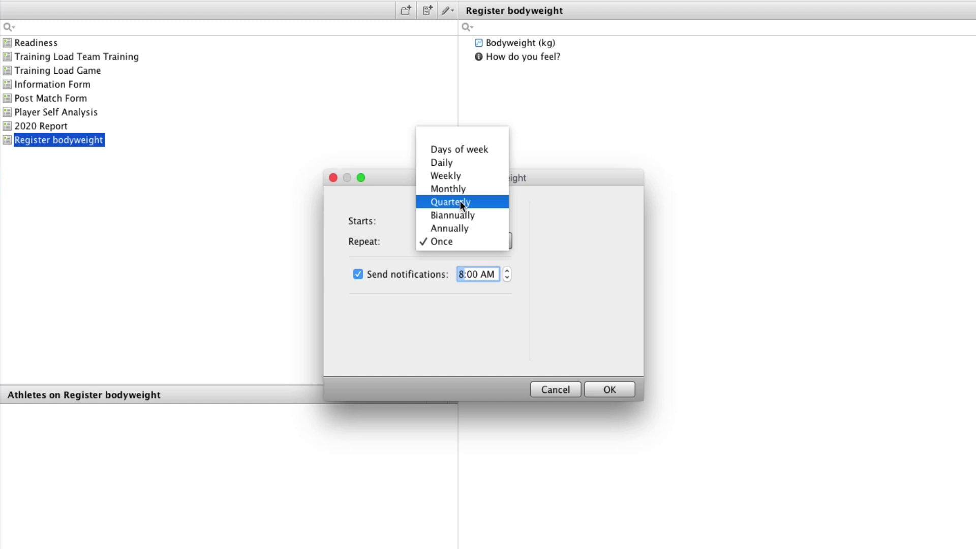
left_click(466, 150)
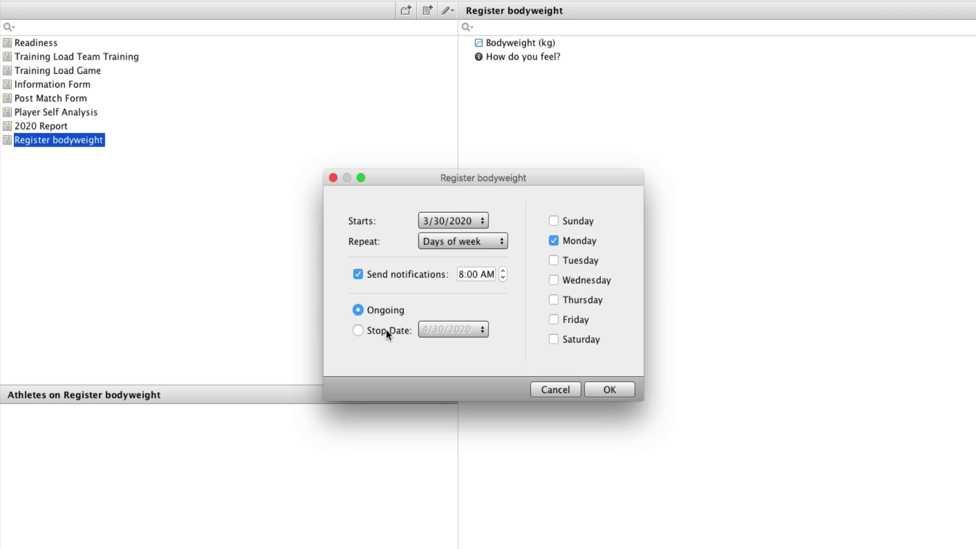
left_click(612, 390)
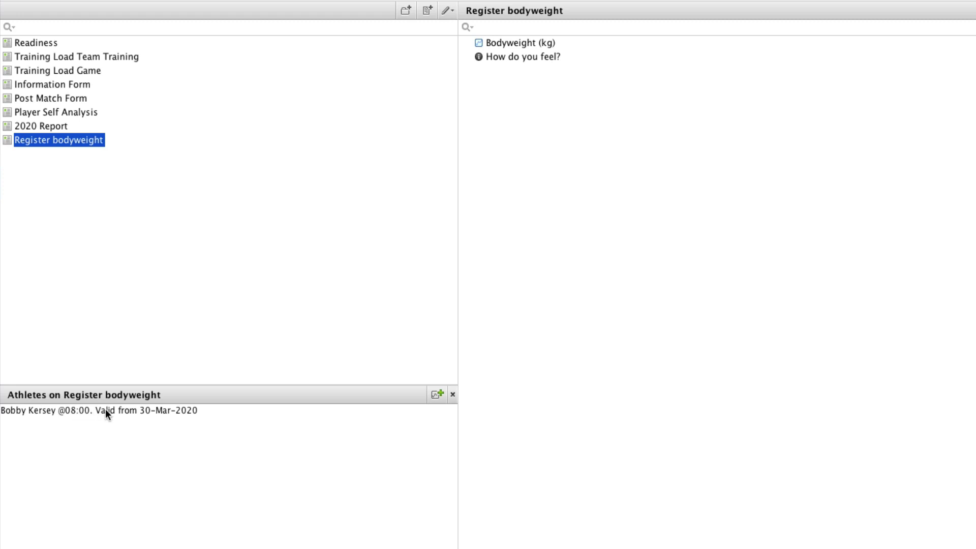
Step: Glance at the 2020 Report form, then reopen and close the athlete's schedule unchanged
left_click(41, 127)
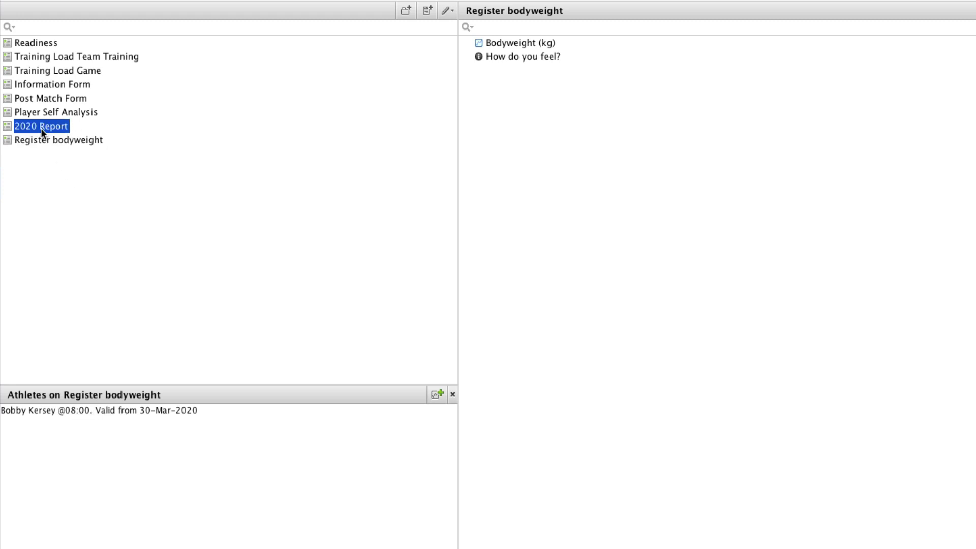
left_click(46, 141)
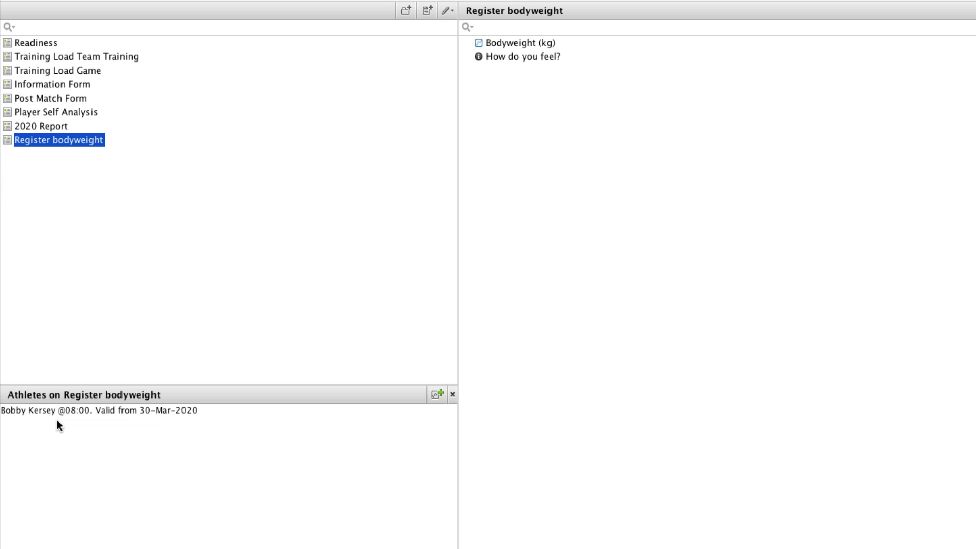
double_click(113, 410)
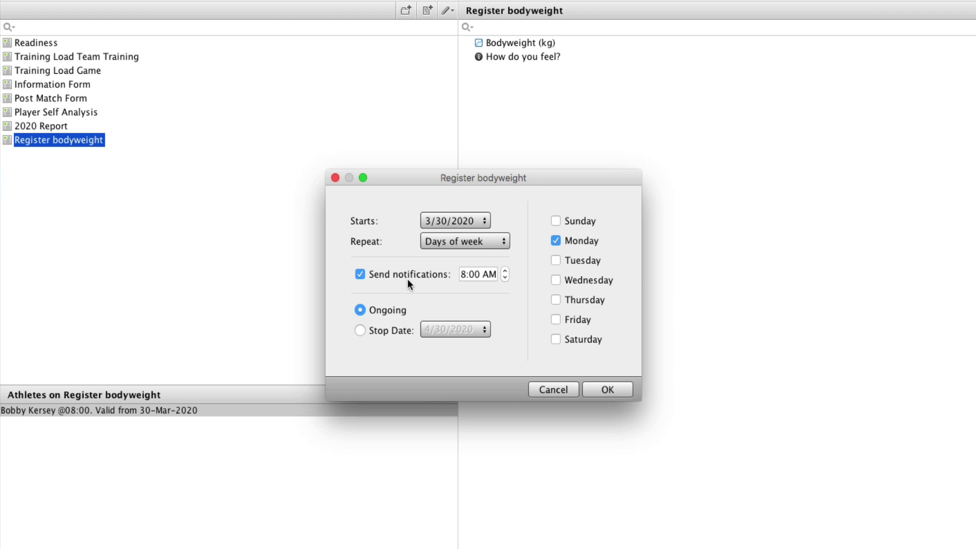
left_click(559, 389)
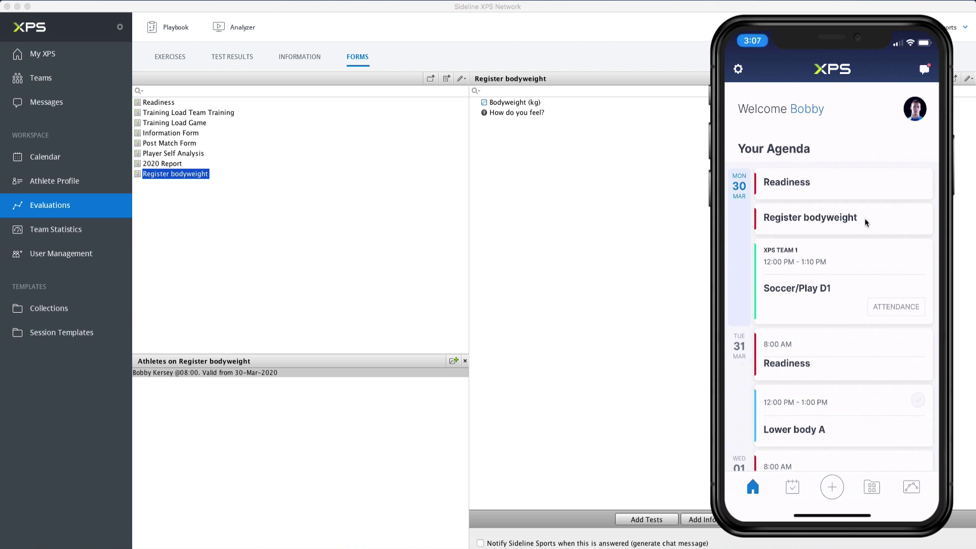
Step: Open Register bodyweight from the phone agenda and type 'gsgdgd hshdh' into an answer field
left_click(831, 219)
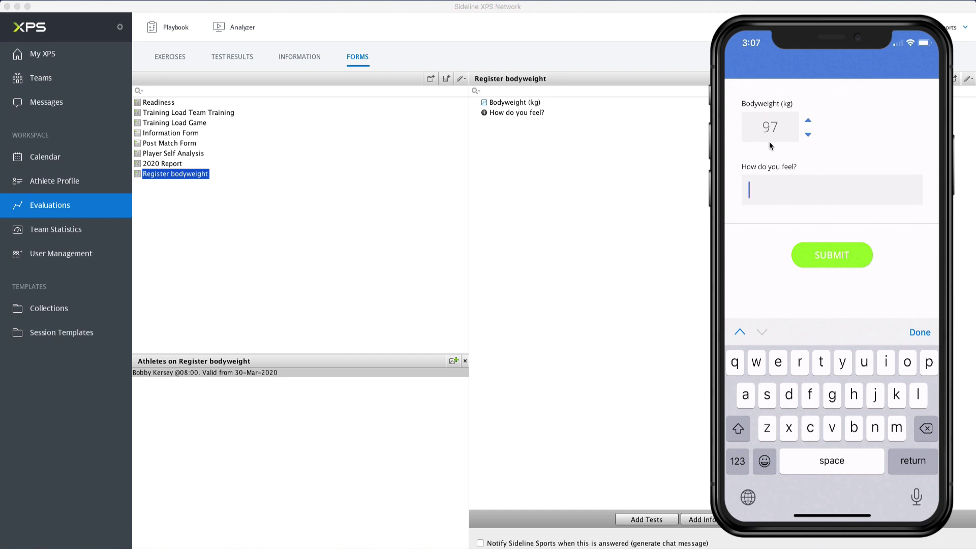
type("gsgdg")
type("d hshdh")
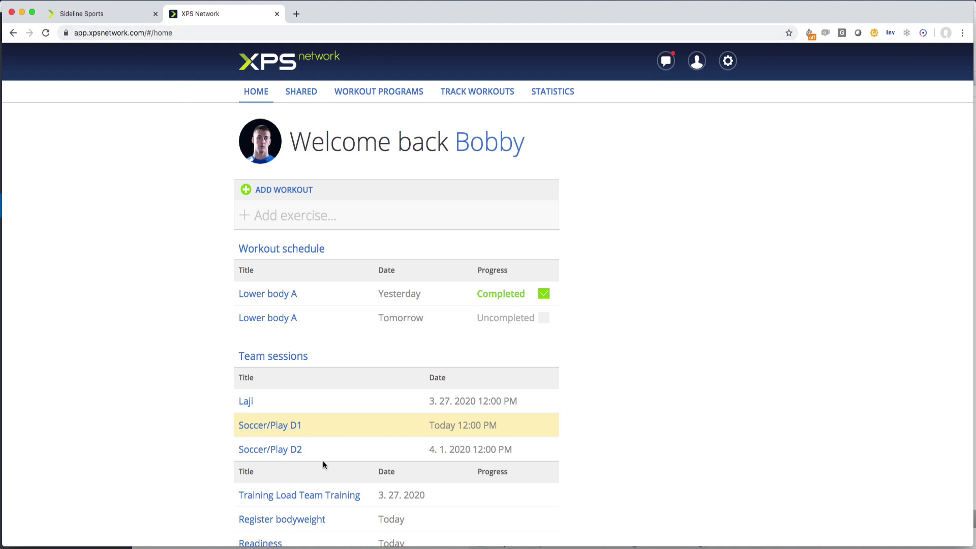
Step: Open Register bodyweight in the web app, close it unsubmitted, then switch to the Sideline Sports tab
scroll(315, 478, "down", 1)
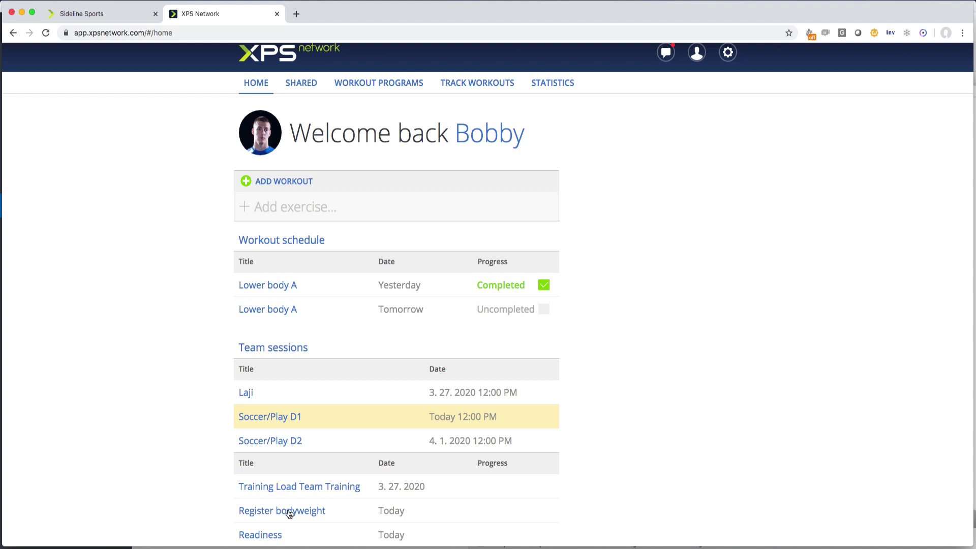
left_click(289, 512)
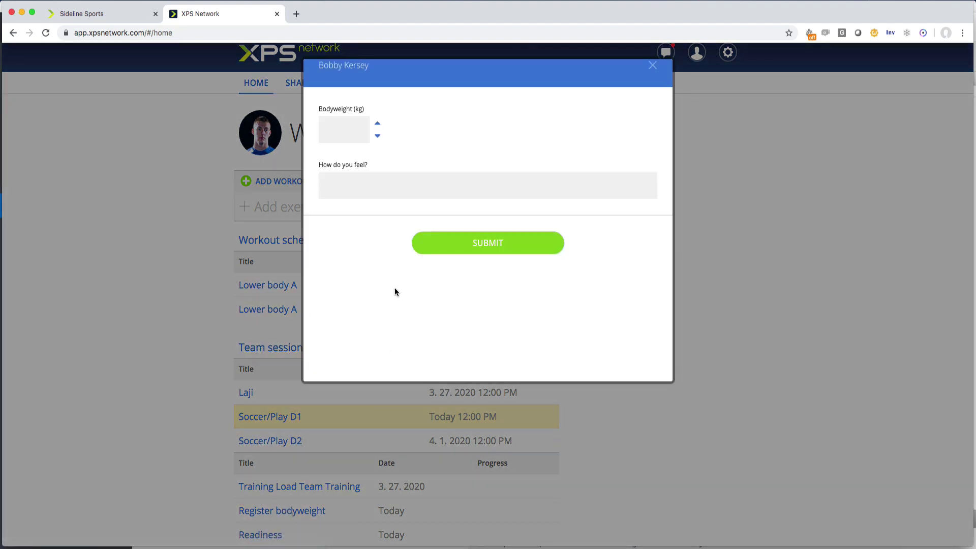
left_click(371, 185)
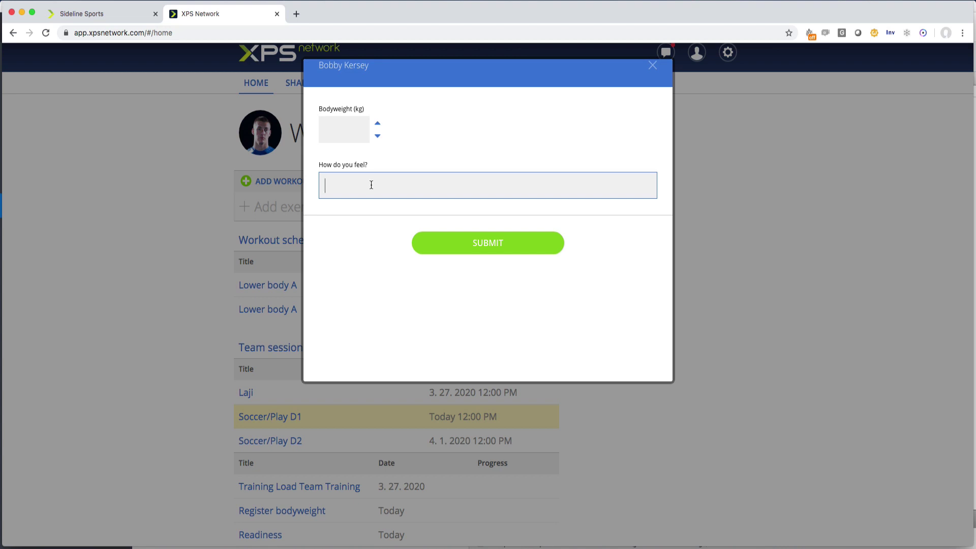
left_click(652, 66)
left_click(639, 137)
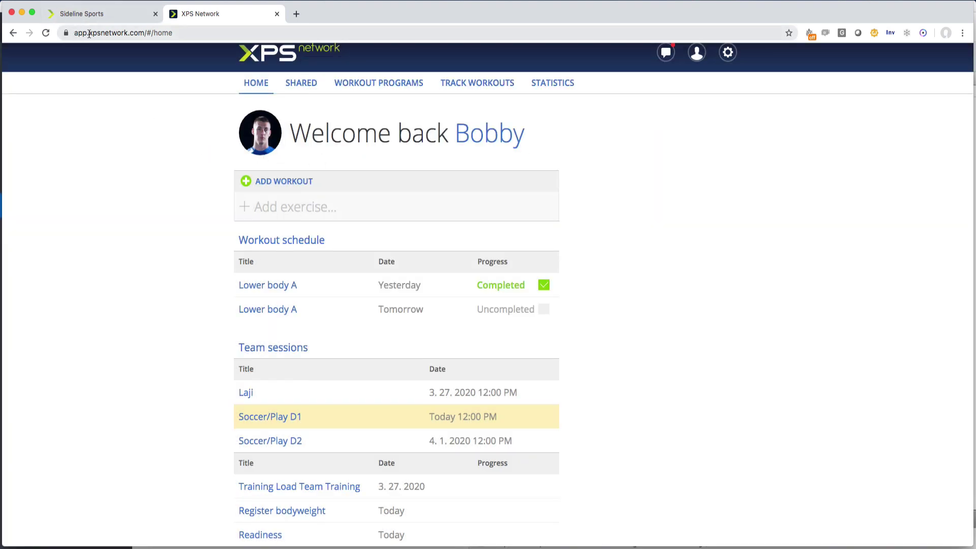
left_click(119, 17)
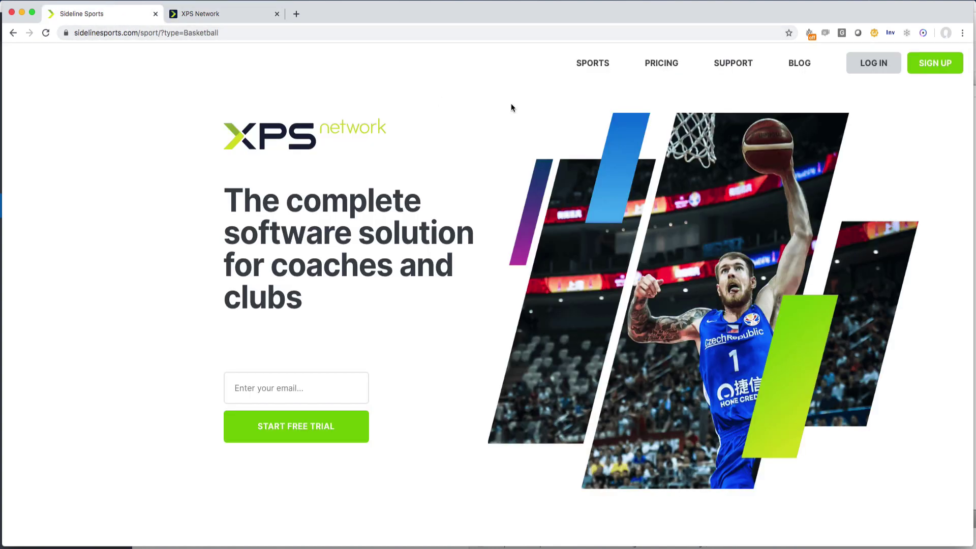
Step: Minimize the browser to get back to the phone app's agenda
left_click(22, 12)
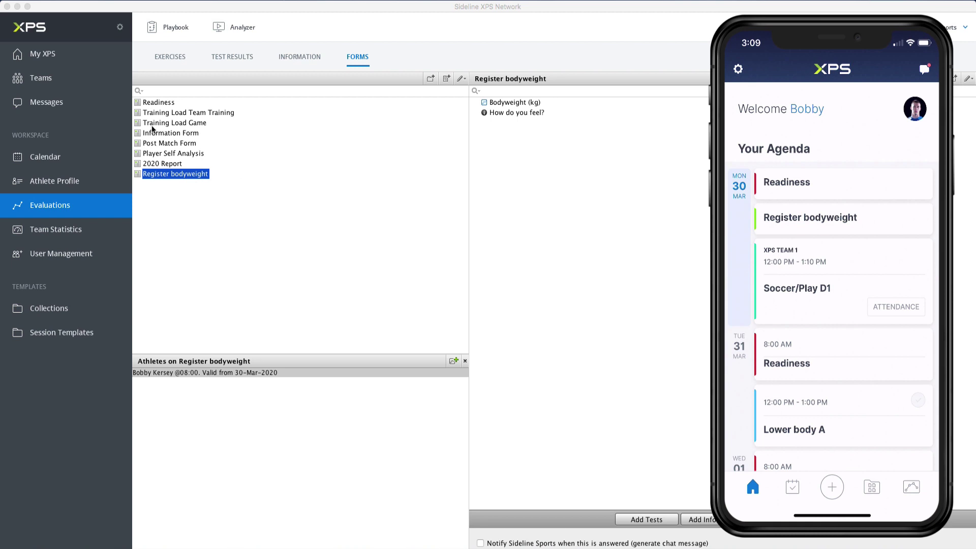
Step: Show the Readiness form's contents and preview it on the phone
left_click(160, 103)
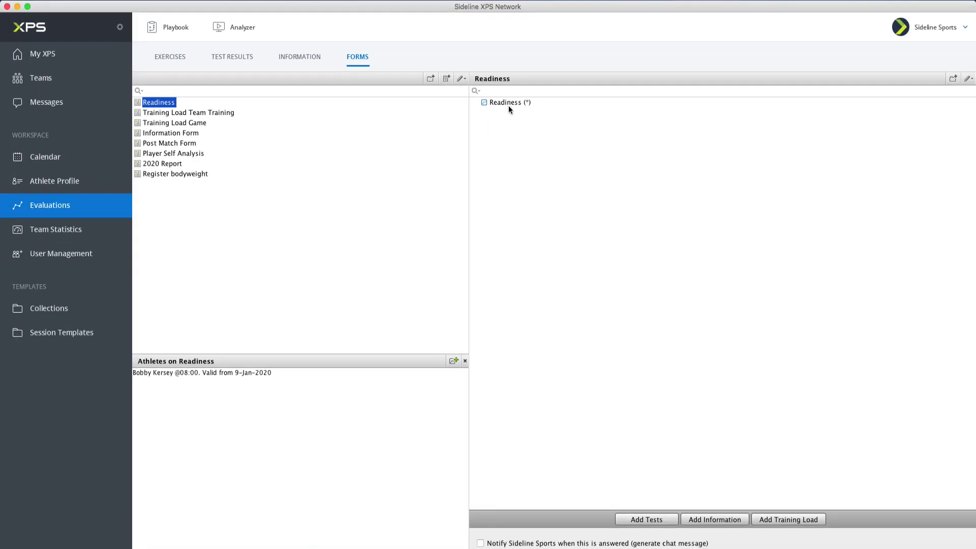
left_click(813, 182)
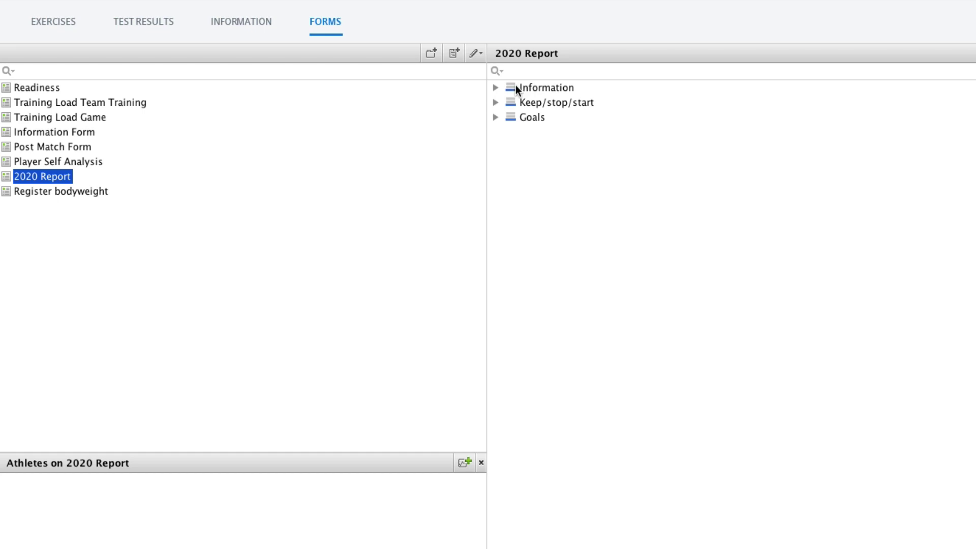
right_click(558, 161)
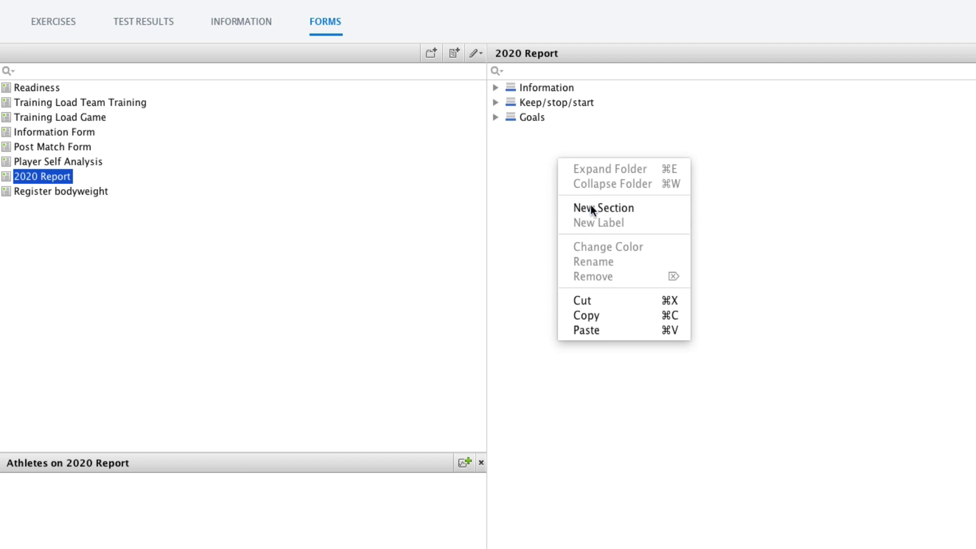
left_click(504, 116)
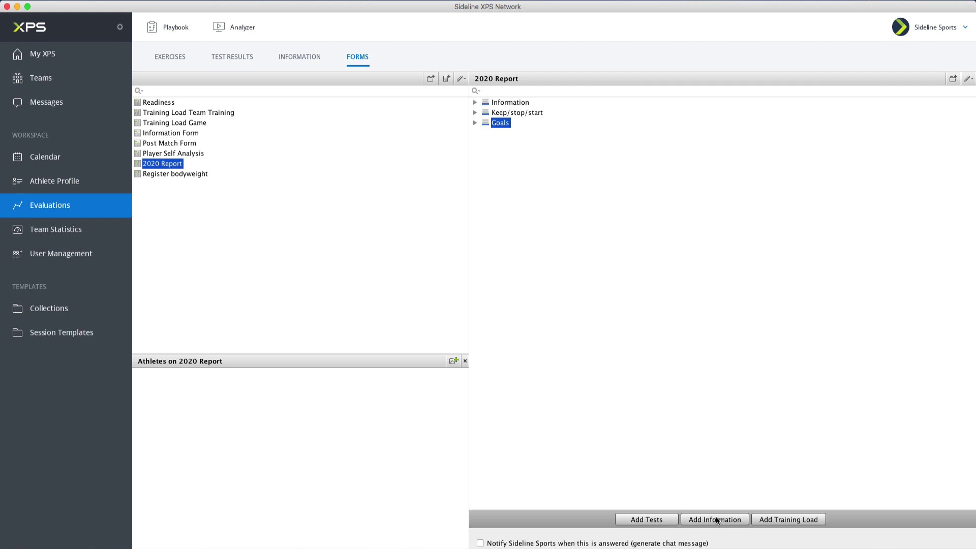
left_click(515, 163)
Step: Assign the 2020 Report to the first team athlete, scheduled 08:00 from 30 March 2020
left_click(454, 361)
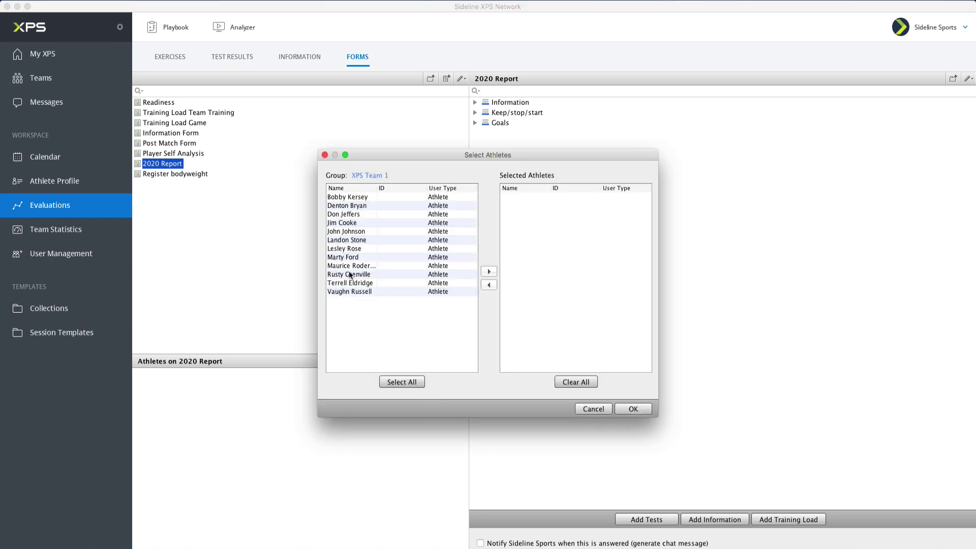
double_click(343, 198)
left_click(629, 408)
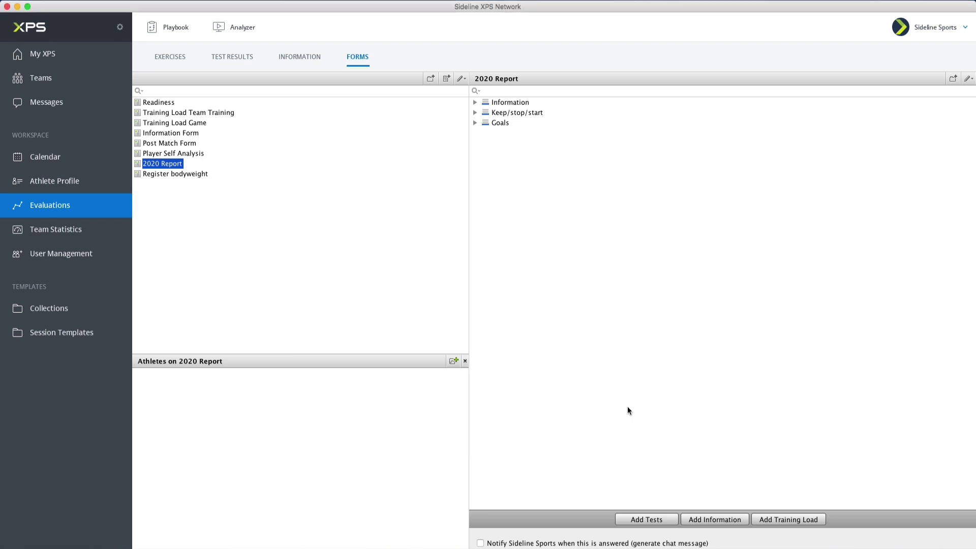
left_click(574, 358)
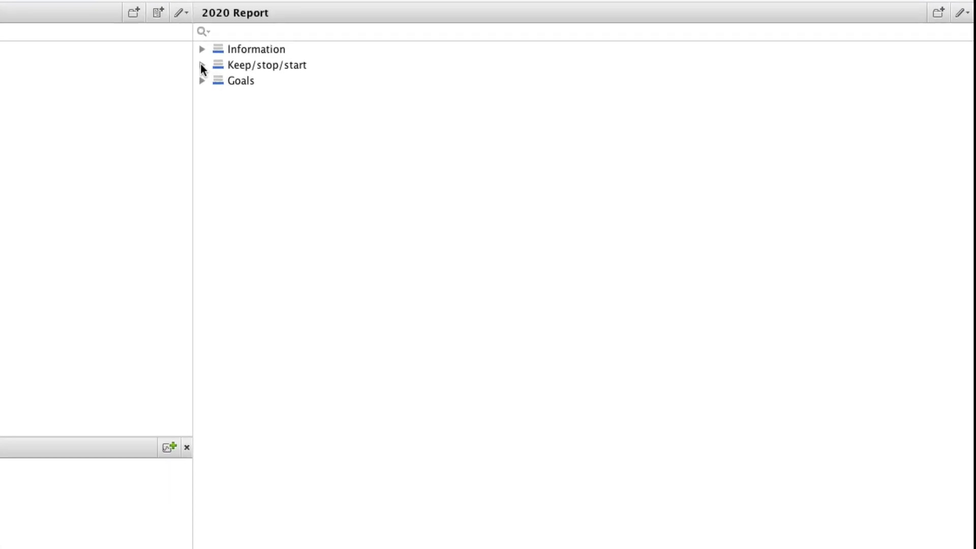
Step: Add an 'Information' step inside the Information section and move the five questions, Club through Training nights, into it
left_click(202, 64)
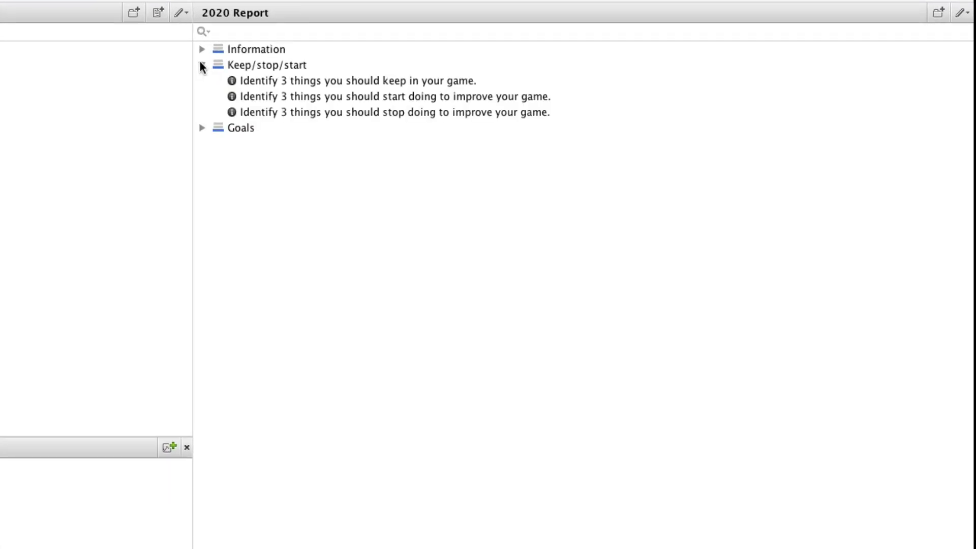
left_click(201, 48)
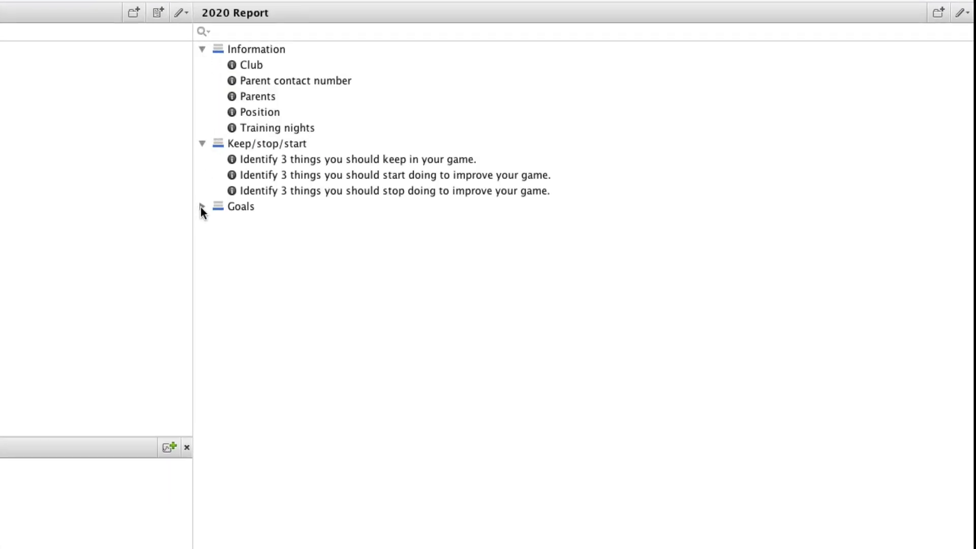
left_click(201, 206)
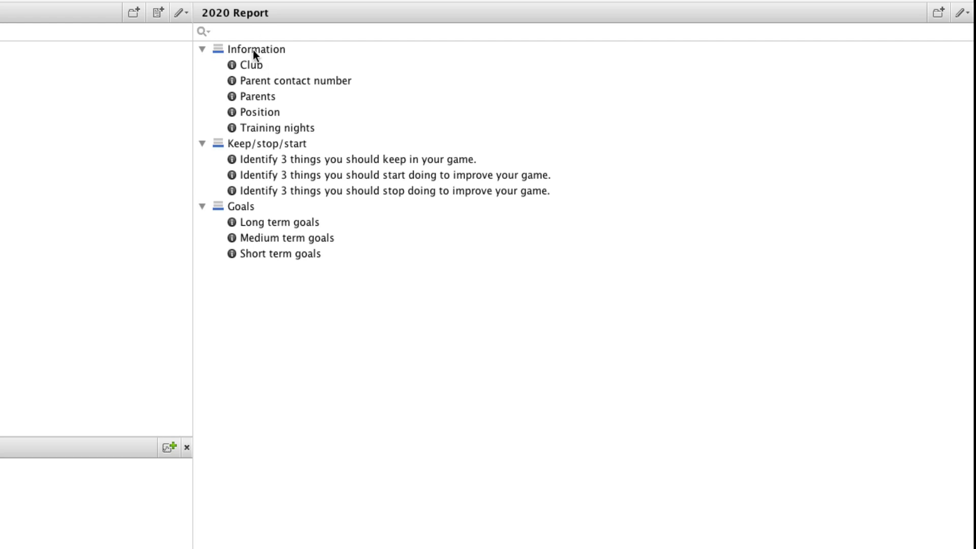
right_click(261, 47)
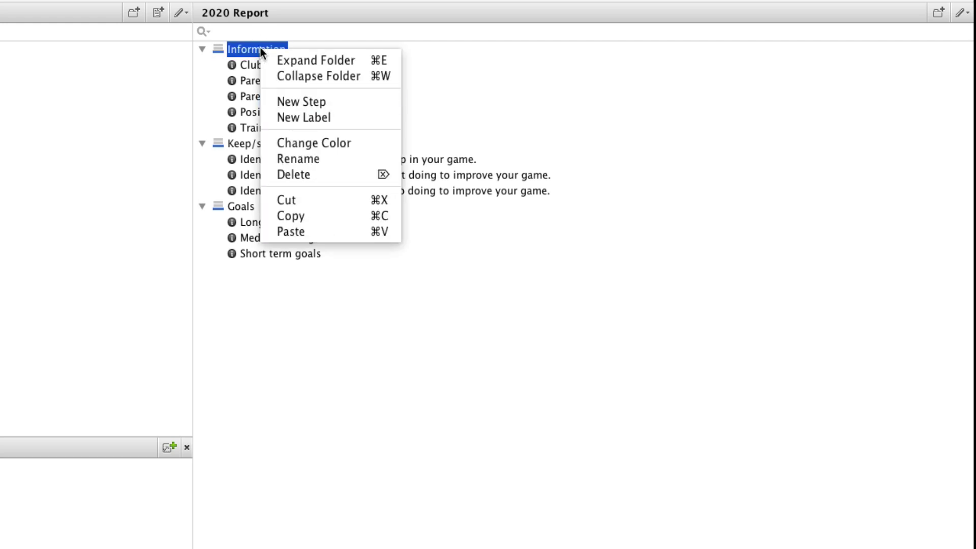
left_click(245, 47)
right_click(249, 49)
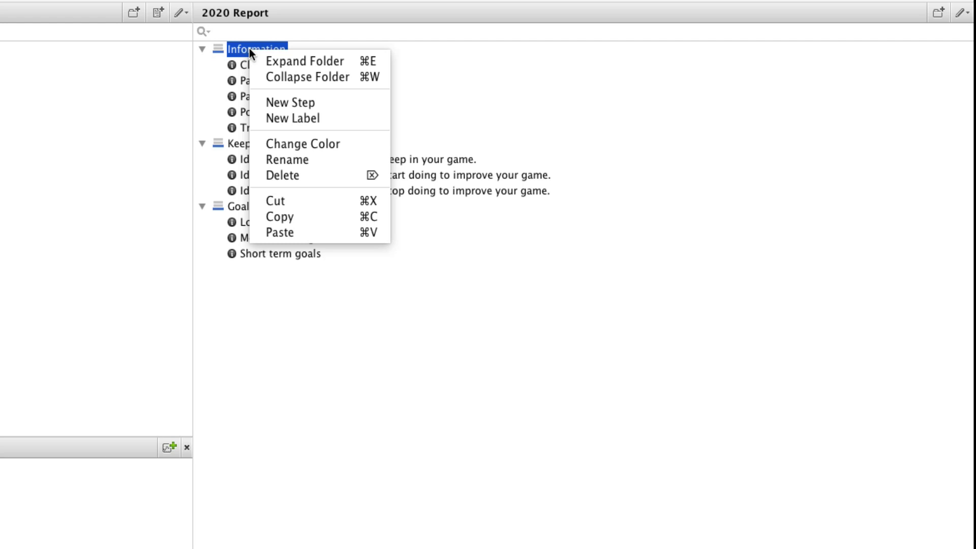
left_click(287, 102)
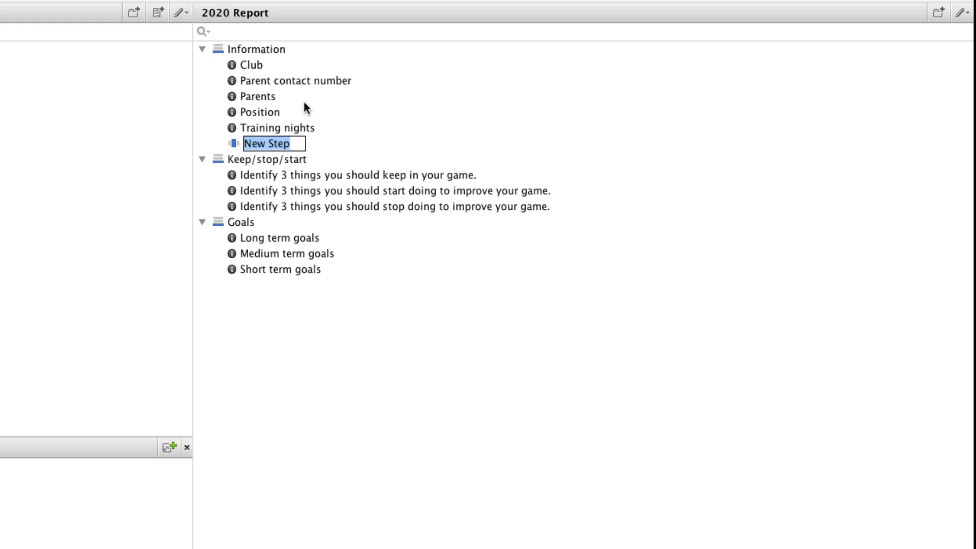
type("Information")
key("Return")
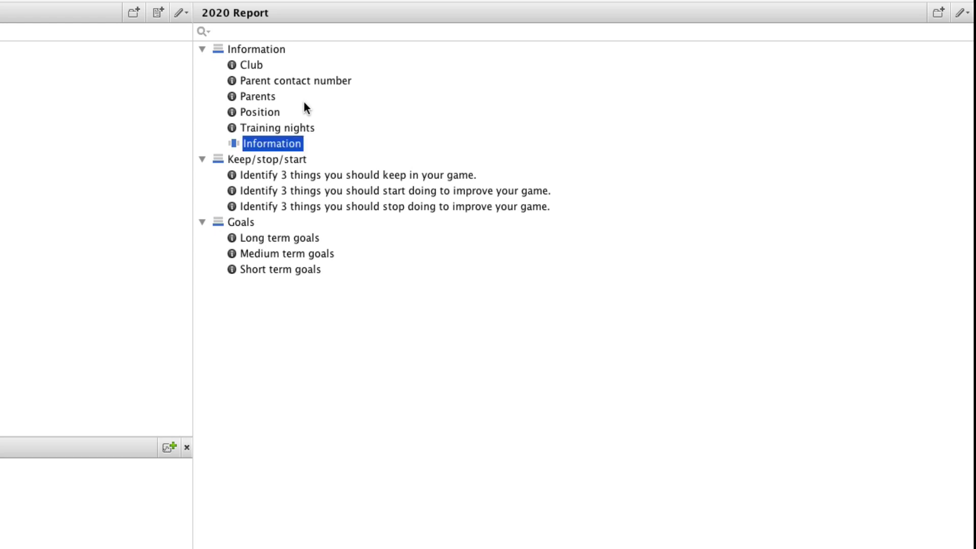
left_click(258, 130)
left_click(254, 66, "shift")
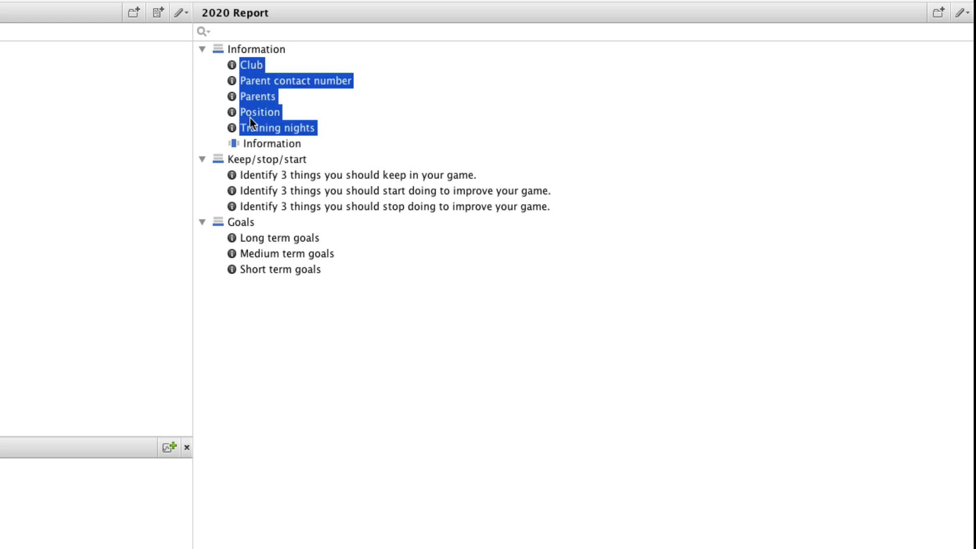
left_click_drag(250, 129, 252, 144)
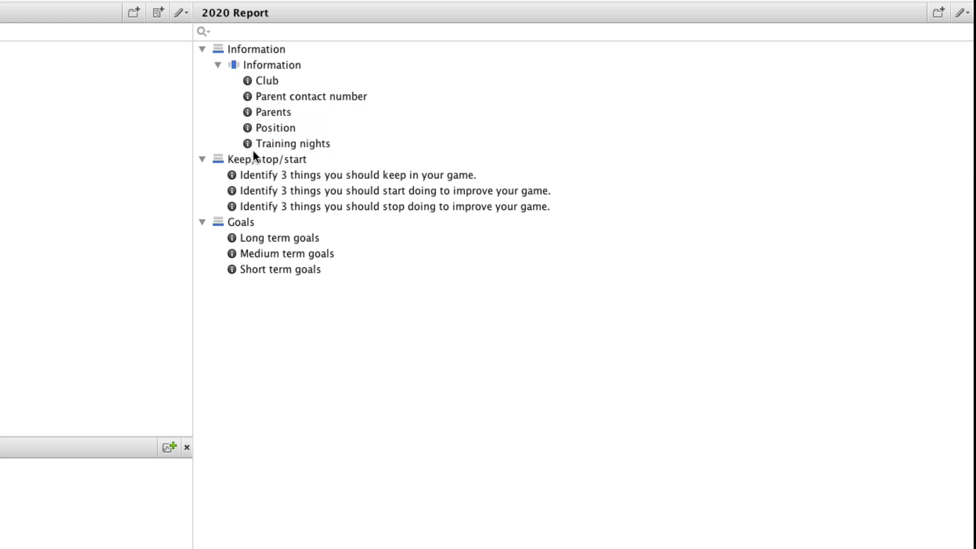
Step: Add a 'Keep/stop/start' step holding the three 'Identify 3 things' questions
right_click(254, 49)
left_click(301, 101)
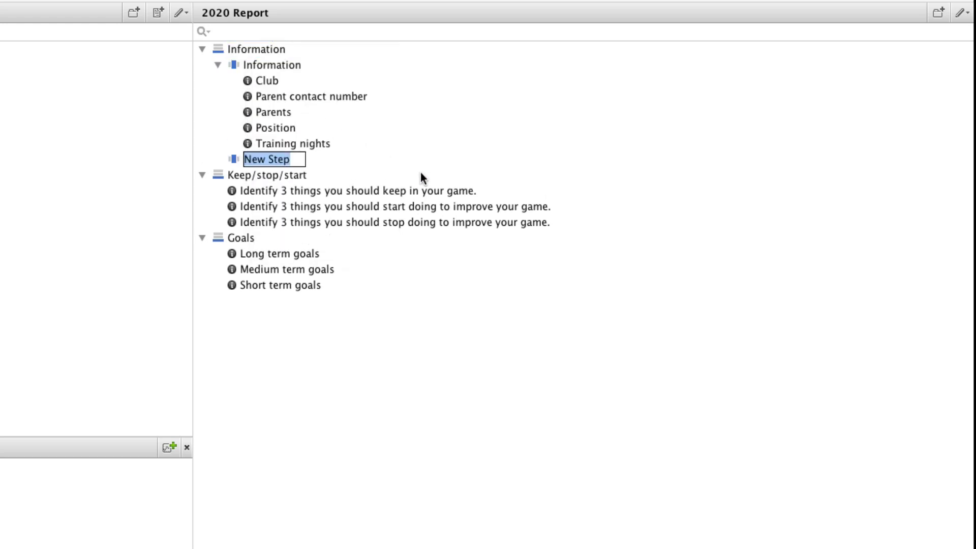
type("Keep/stop/star")
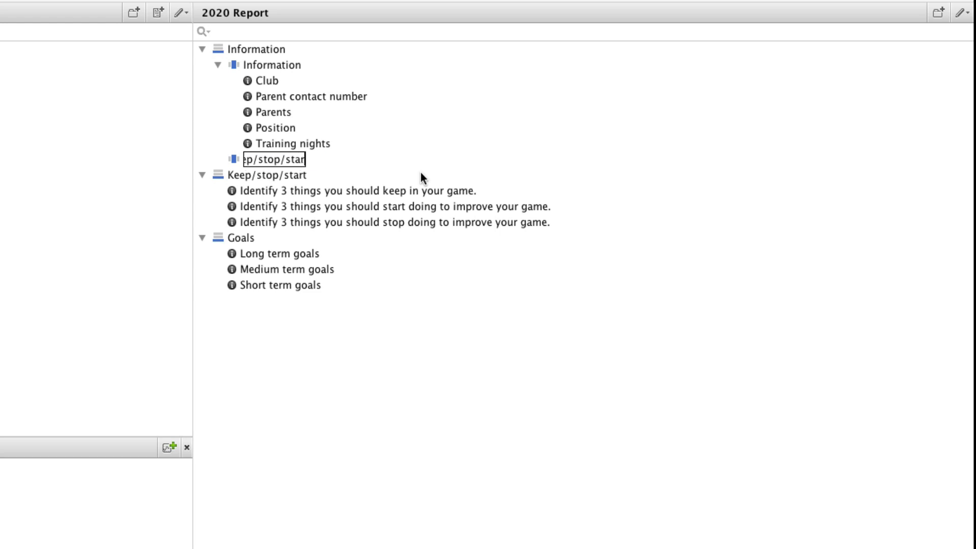
type("t")
key("Return")
left_click_drag(339, 196, 356, 222)
left_click_drag(290, 191, 279, 159)
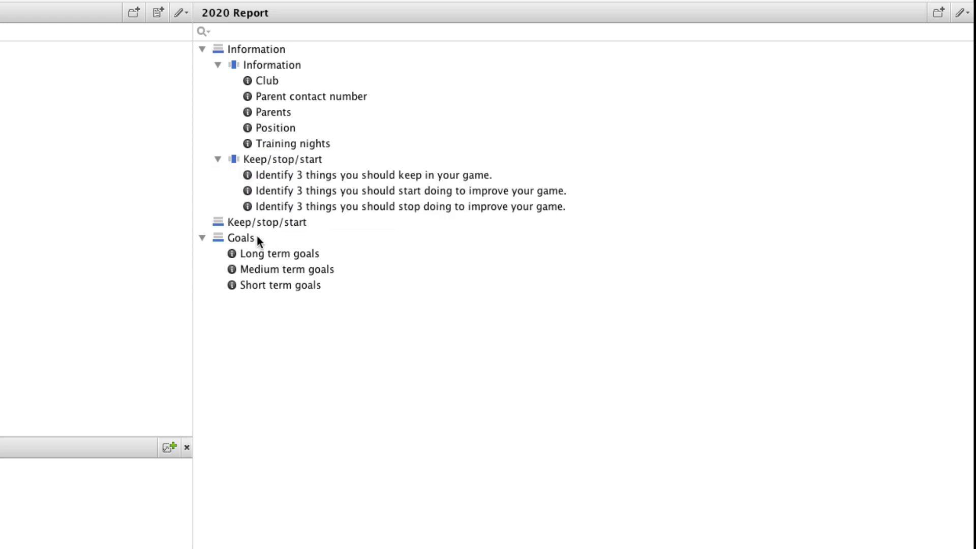
Step: Add a 'Goals' step holding the three goal questions
right_click(255, 50)
left_click(281, 96)
type("Goals")
key("Return")
left_click_drag(267, 271, 251, 222)
left_click(239, 285)
Step: Delete the old empty Keep/stop/start and Goals sections
left_click(243, 301, "shift")
right_click(243, 301)
left_click(285, 425)
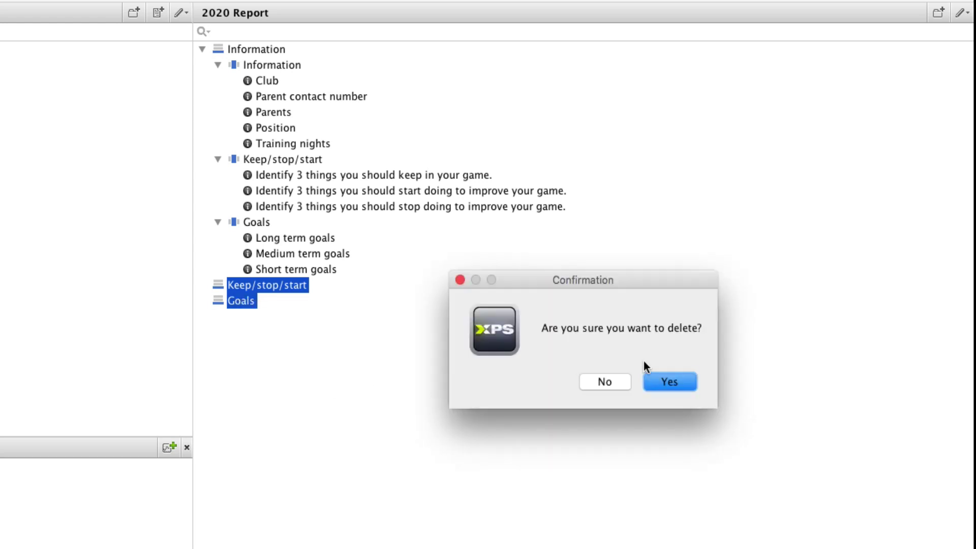
Step: Confirm the deletion, then page through Information, Keep/stop/start and Goals on the phone and submit
left_click(666, 381)
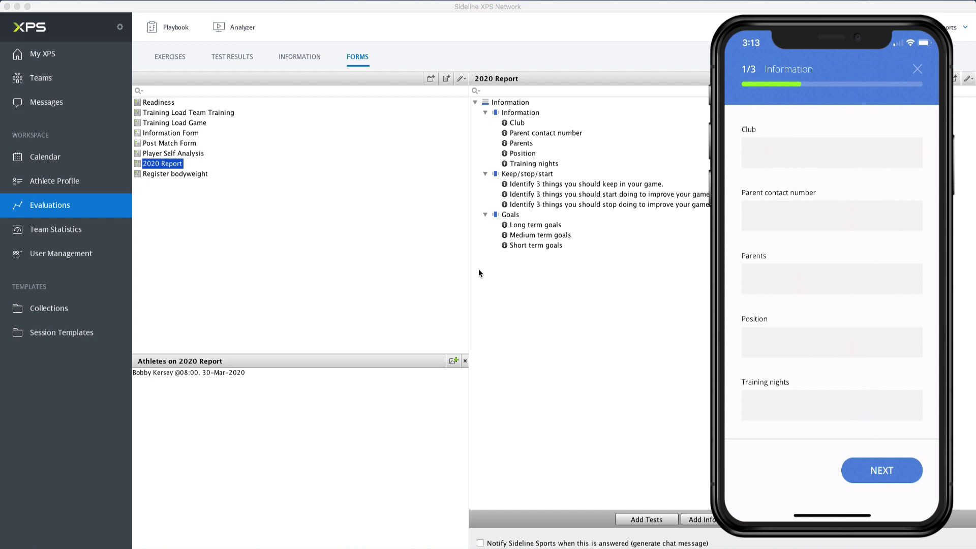
left_click(889, 481)
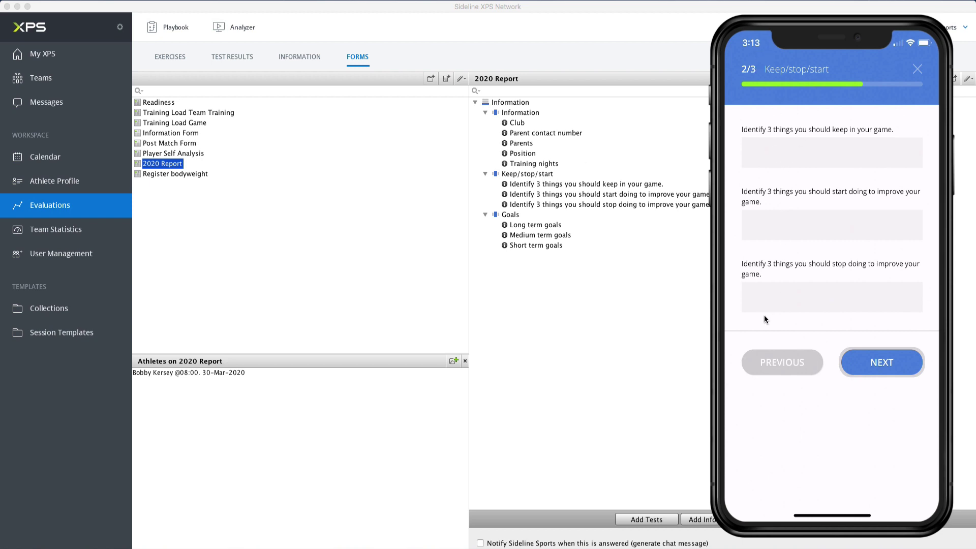
left_click(887, 365)
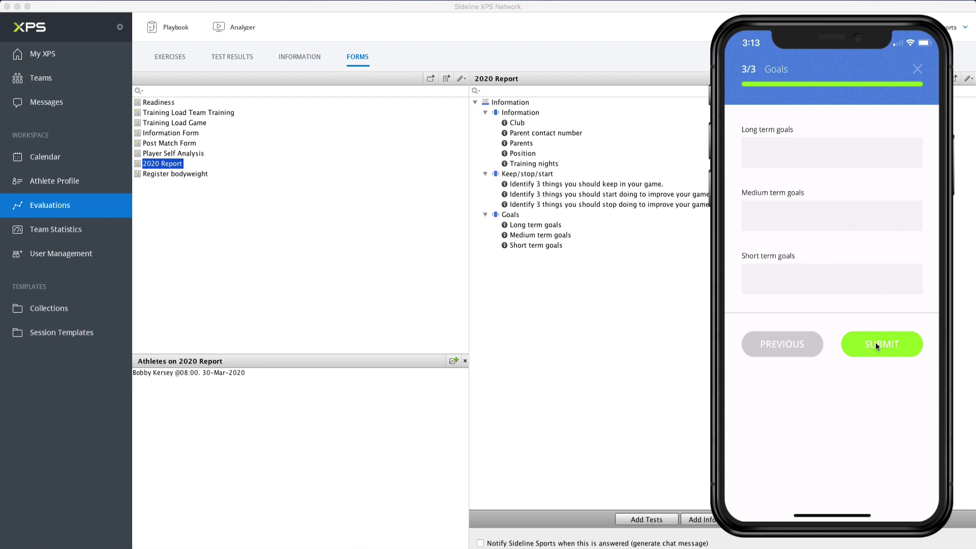
left_click(876, 345)
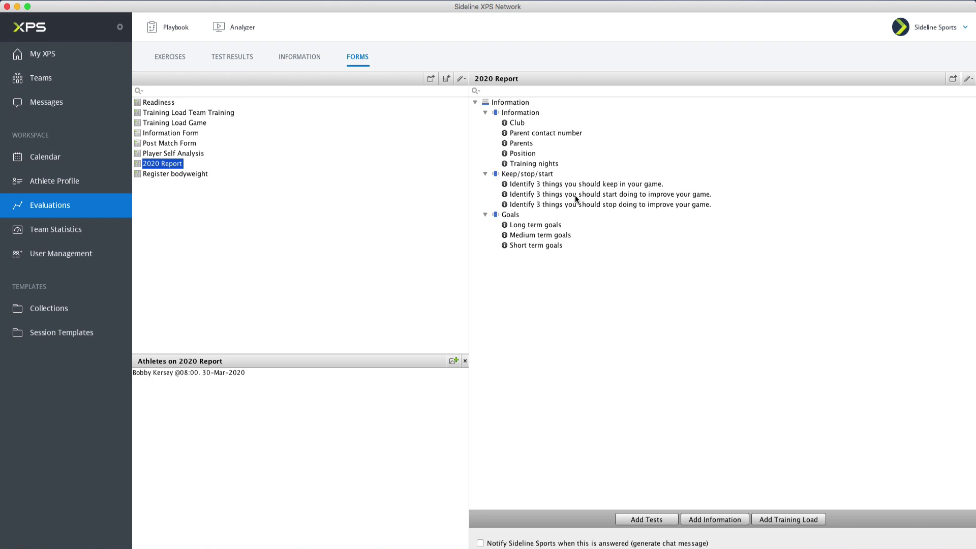
Step: Put the label 'For example where you want to be in 2 years' at the top of Goals
right_click(513, 216)
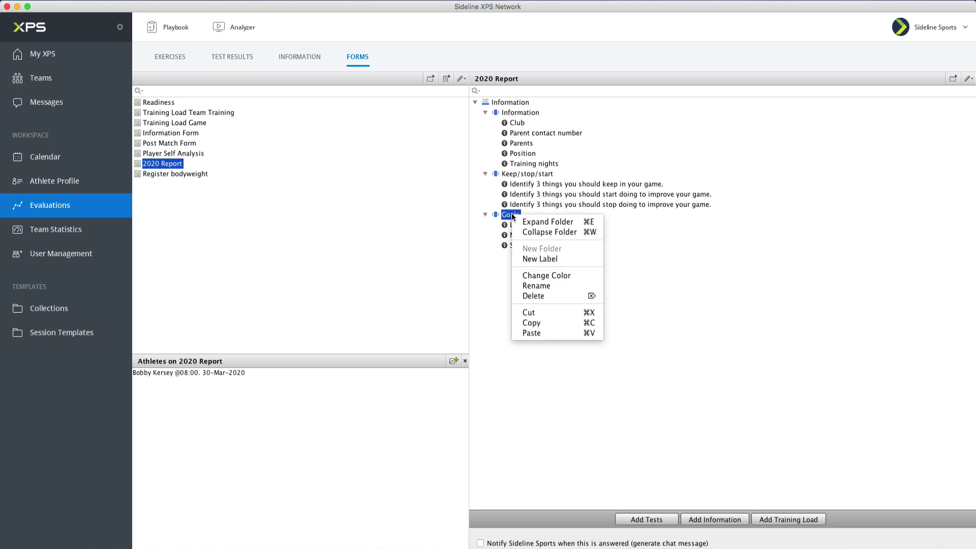
left_click(540, 258)
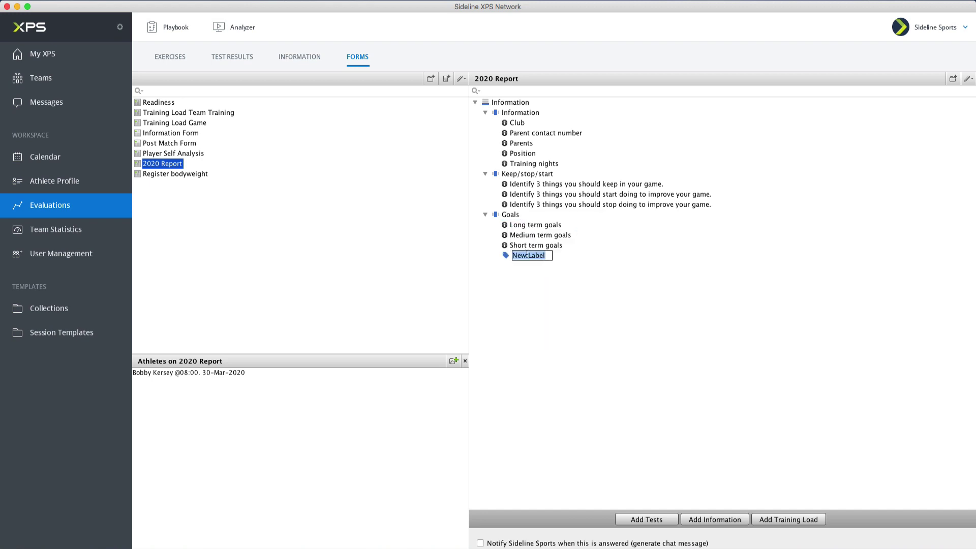
type("be in 2 years")
key("Return")
left_click_drag(535, 257, 523, 228)
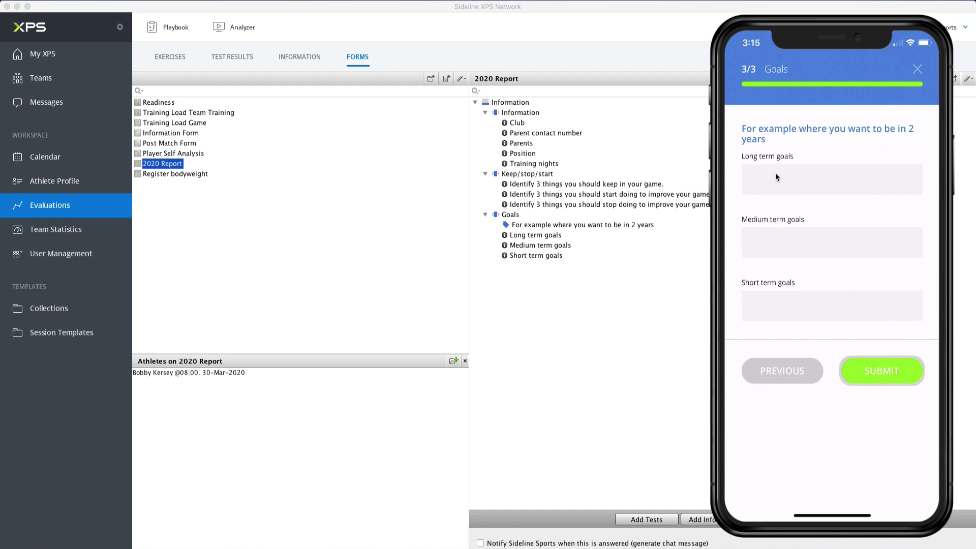
left_click(173, 115)
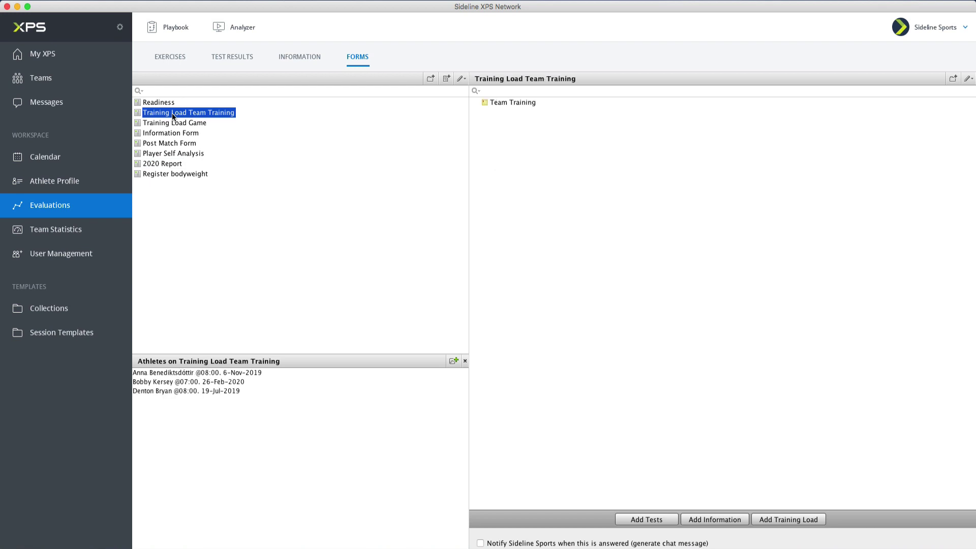
left_click(780, 518)
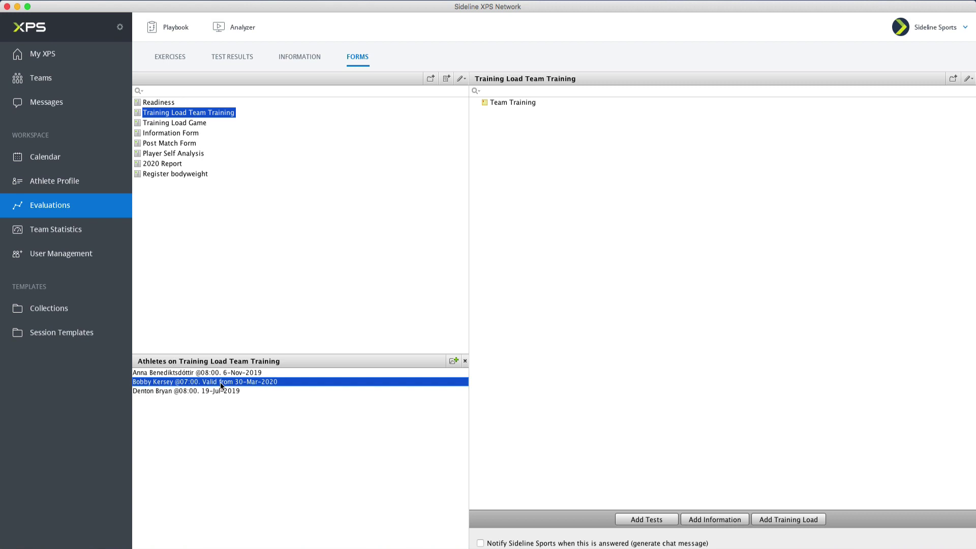
left_click(466, 362)
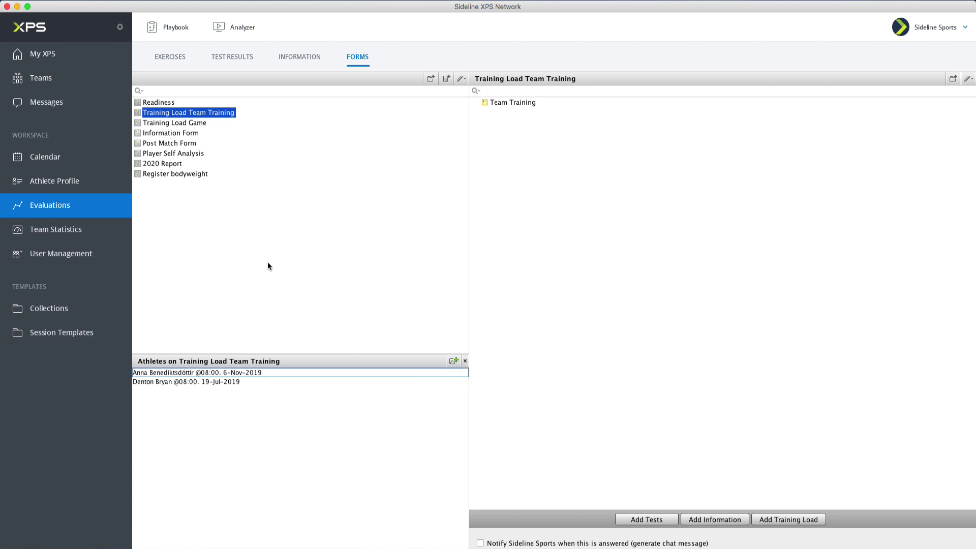
Step: Open the forms attached to the March 30 team practice in the Calendar
left_click(36, 160)
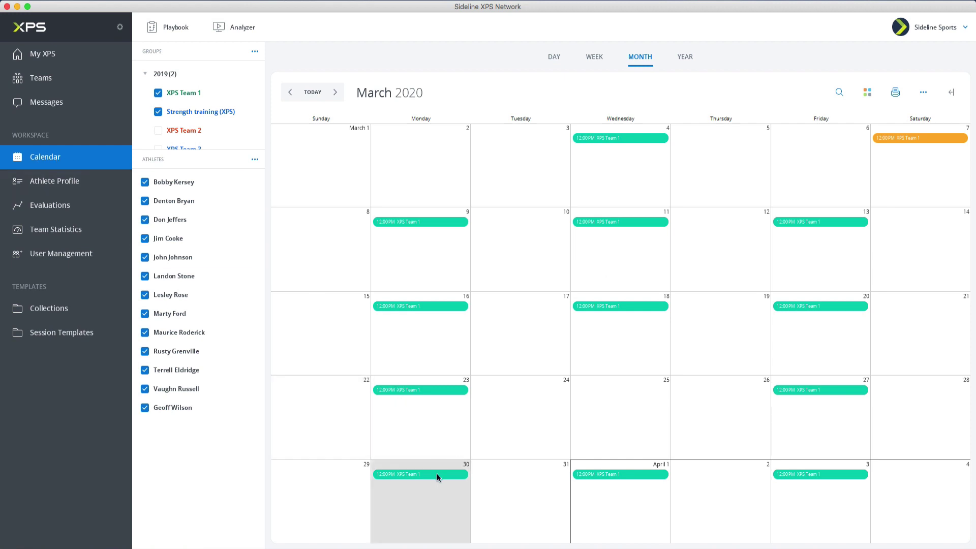
double_click(423, 474)
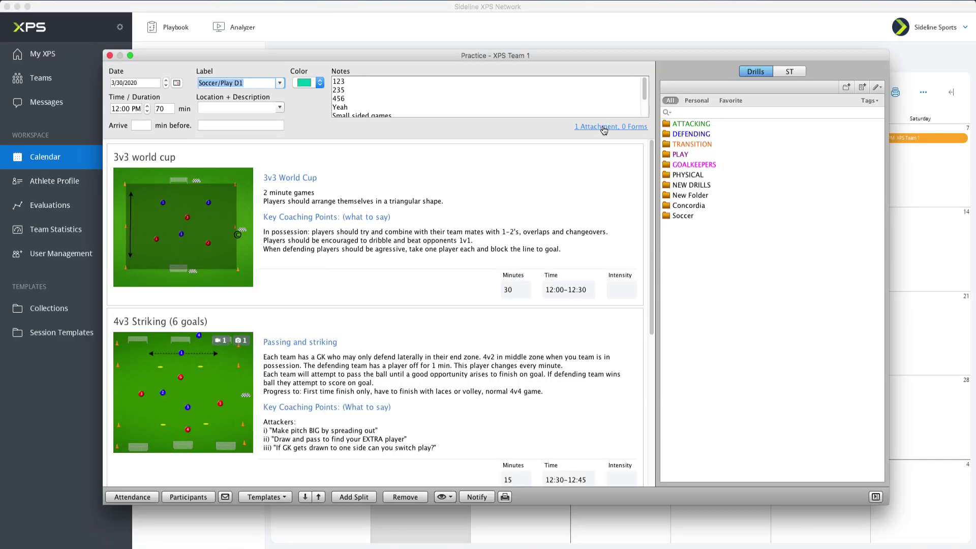
left_click(604, 128)
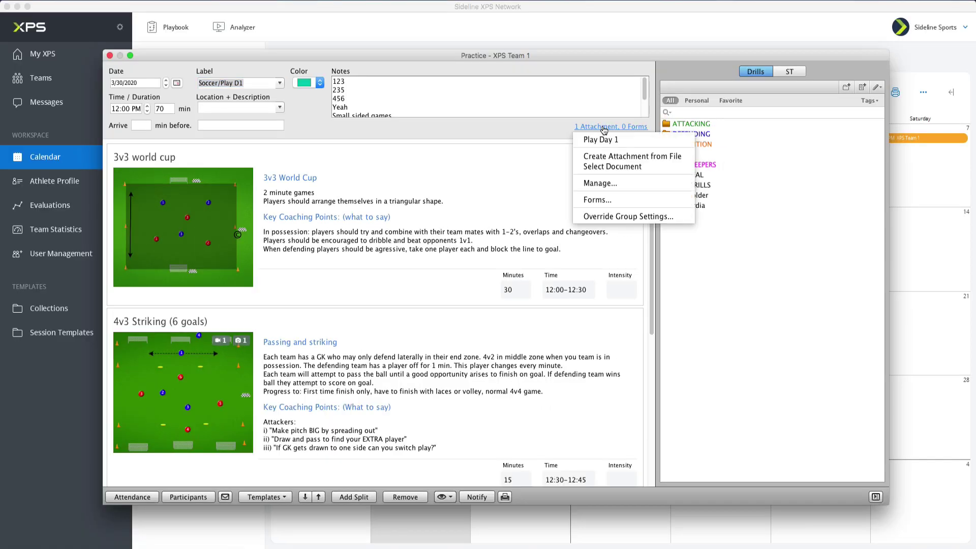
left_click(606, 201)
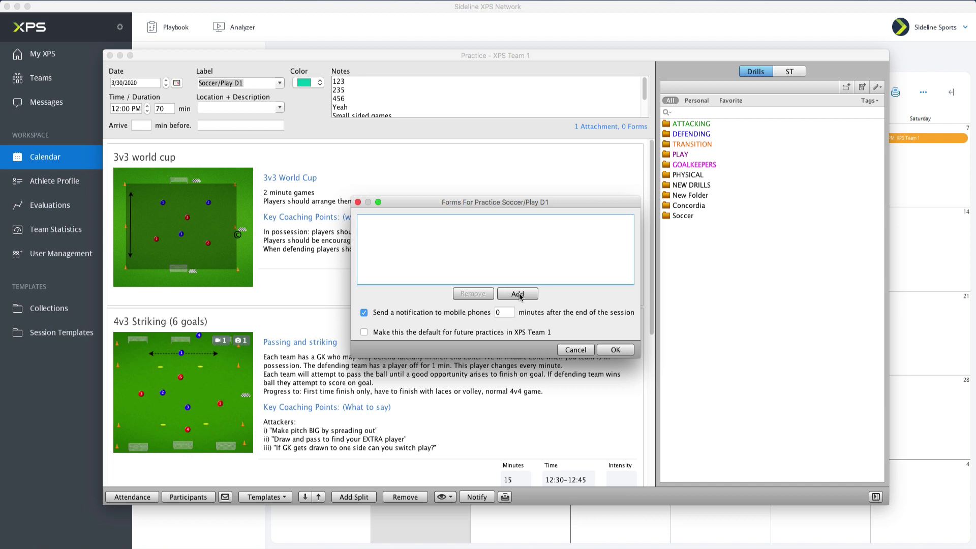
Step: Attach Training Load Team Training as the default form for future practices
left_click(520, 296)
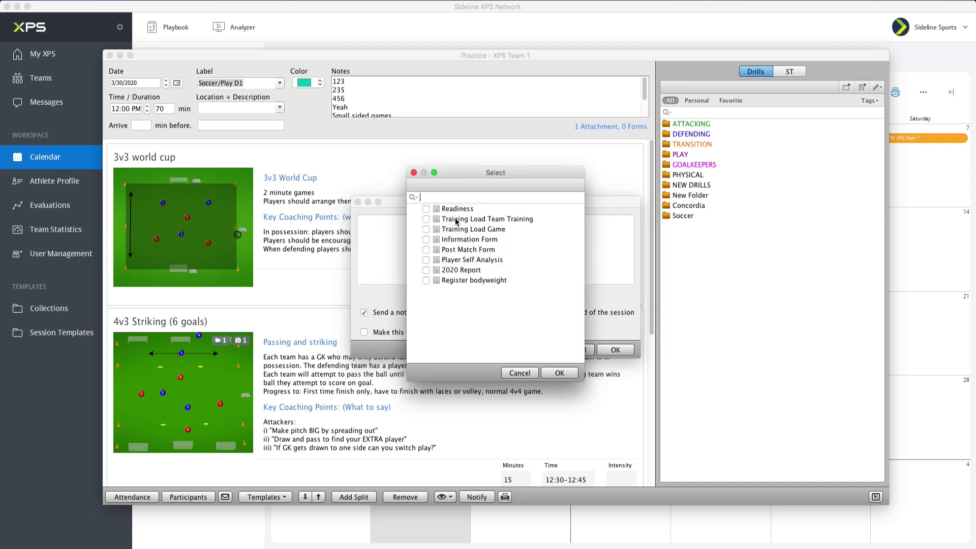
left_click(426, 219)
left_click(559, 374)
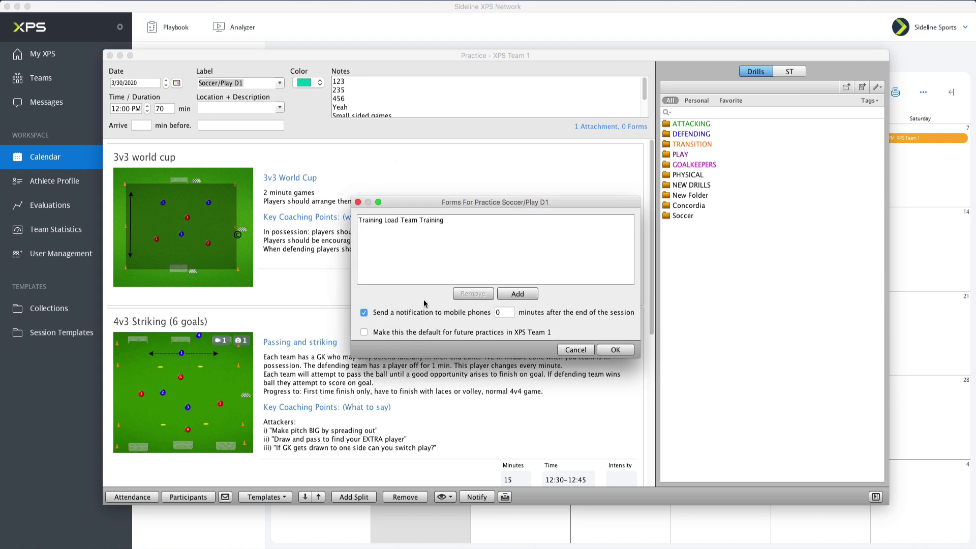
left_click(504, 313)
left_click(364, 332)
left_click(615, 351)
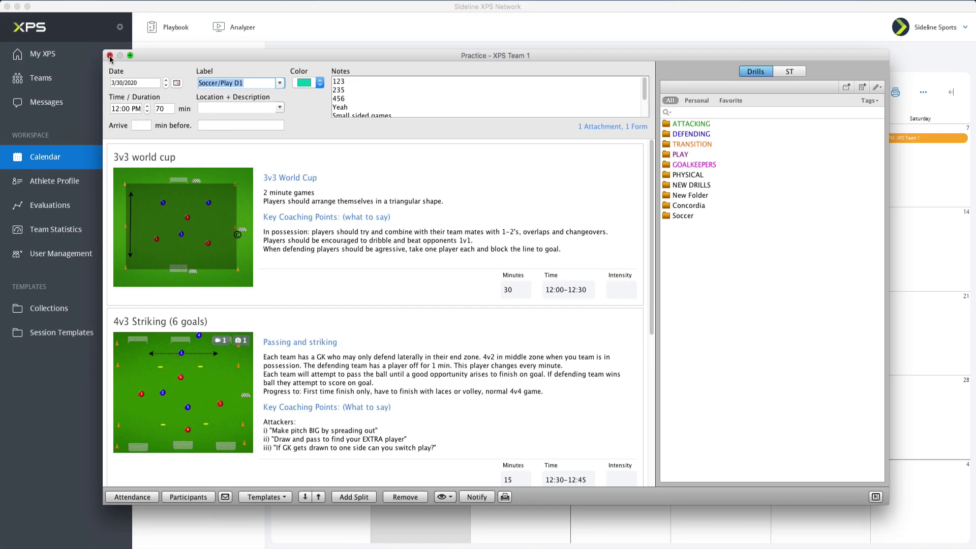
key("super+w")
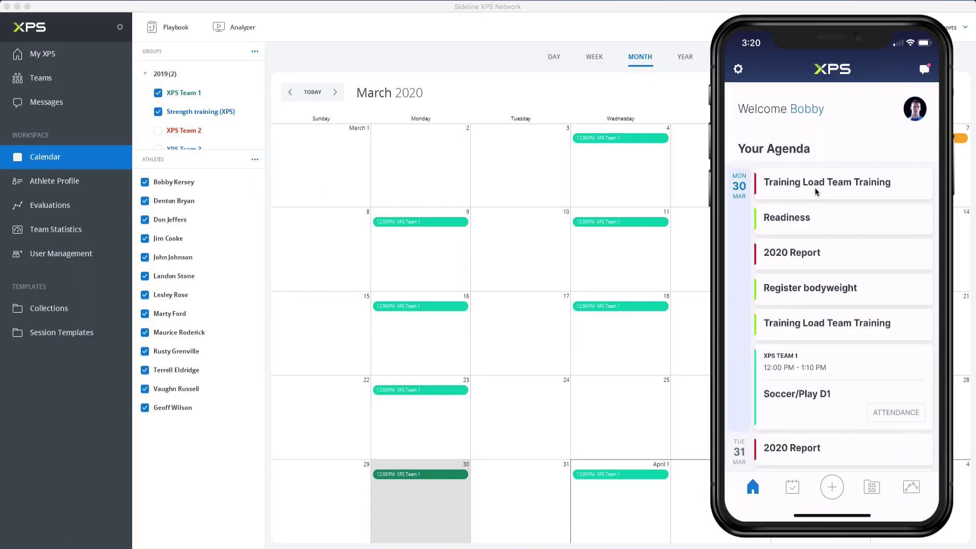
left_click(815, 188)
Step: Open the Training Load Game form and select Game / Competition as its training load
left_click(91, 211)
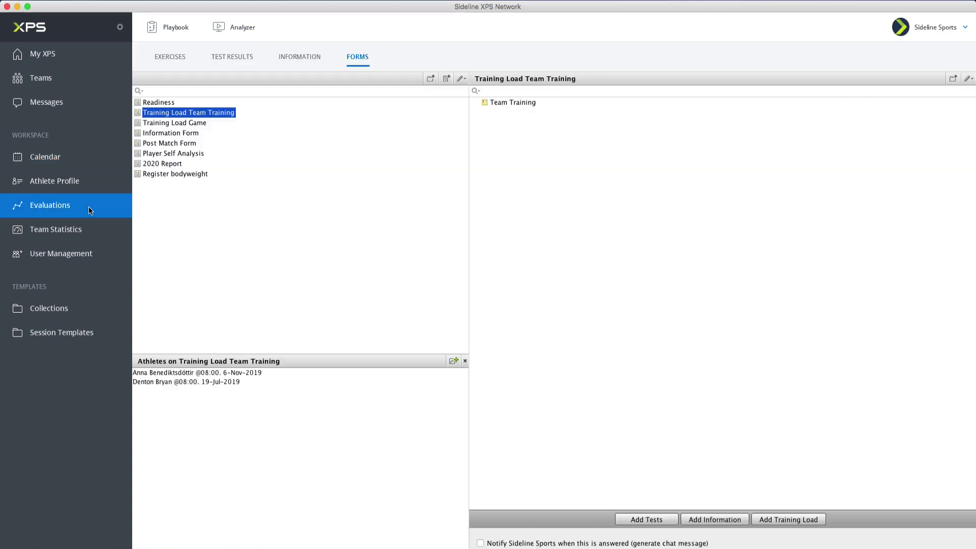
left_click(170, 125)
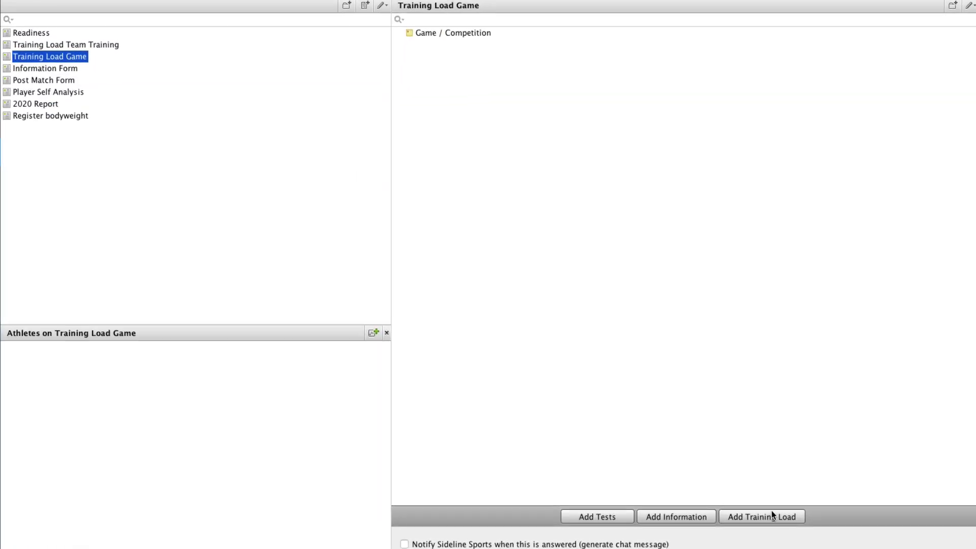
left_click(771, 515)
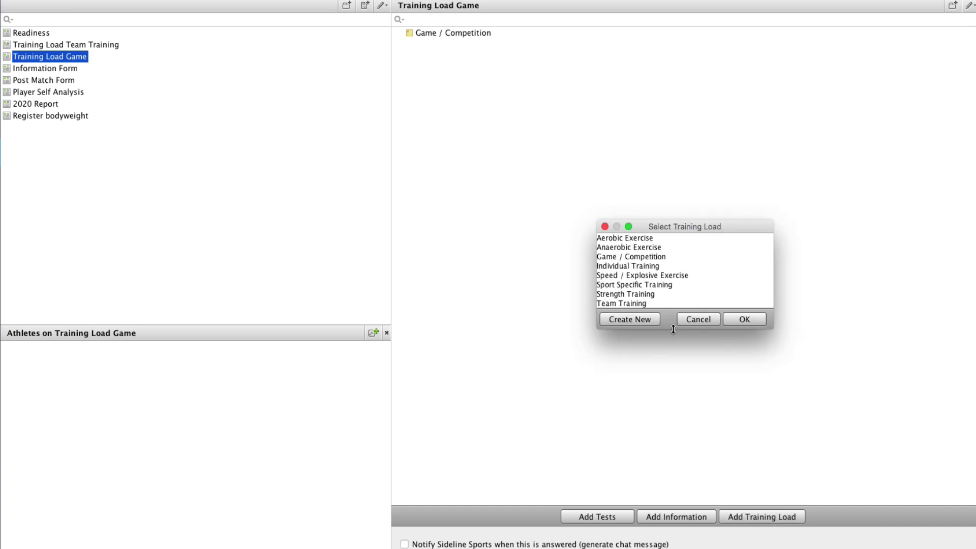
left_click_drag(680, 327, 680, 350)
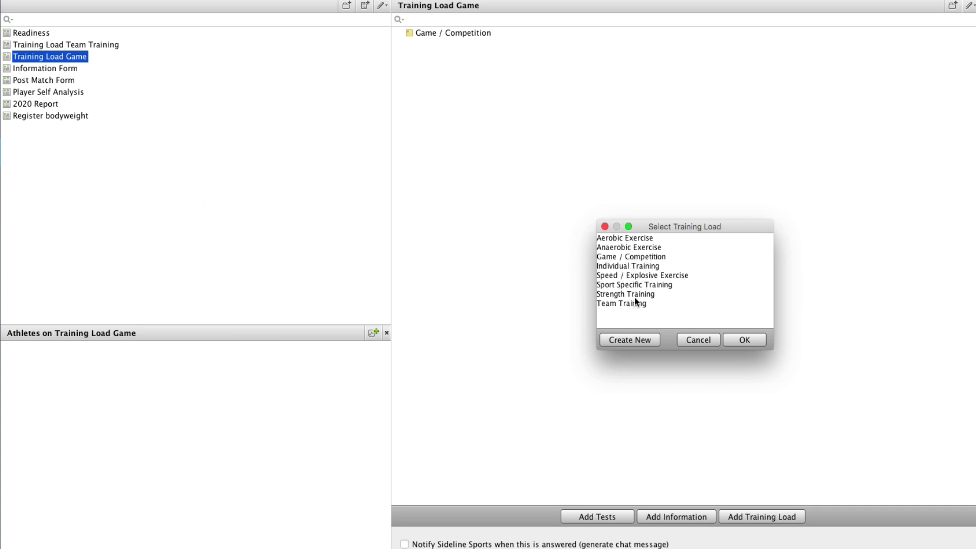
left_click(619, 259)
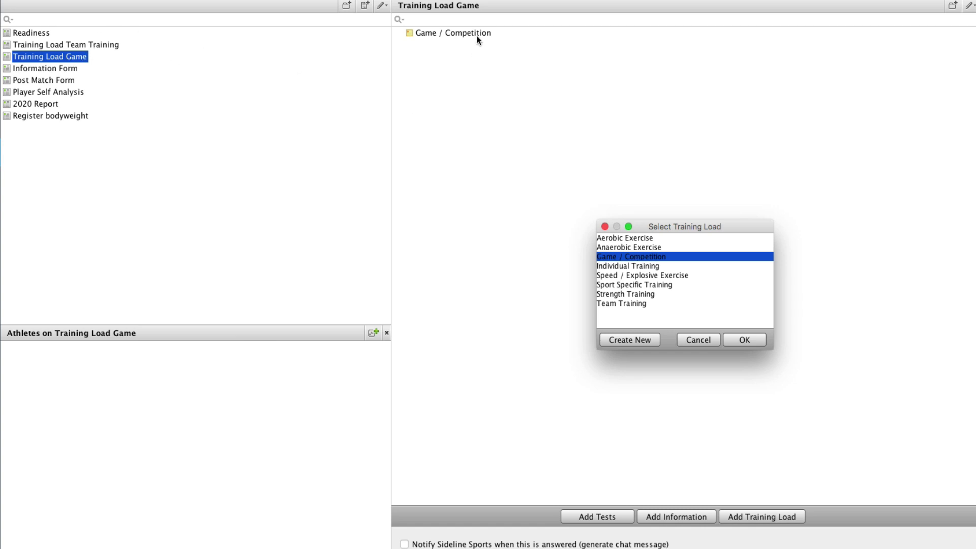
left_click(699, 340)
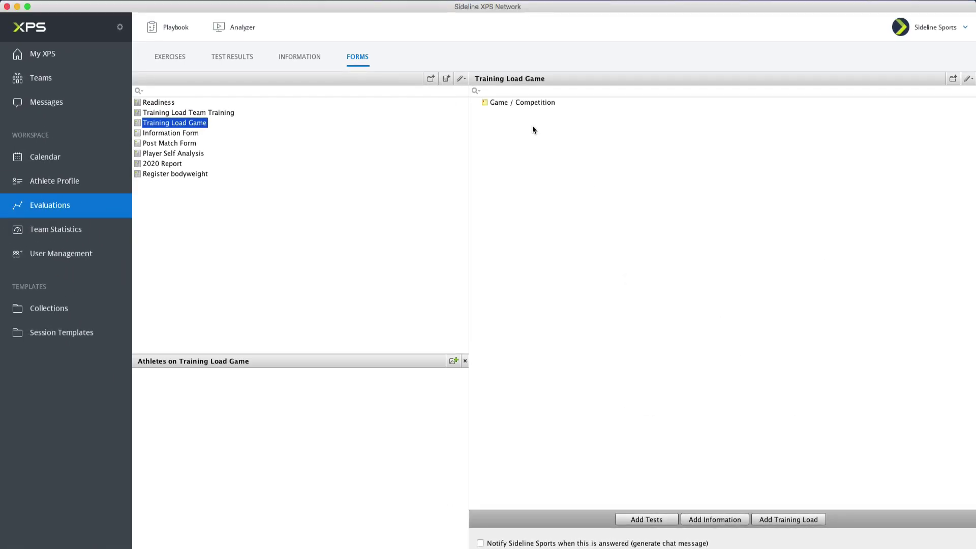
left_click(49, 159)
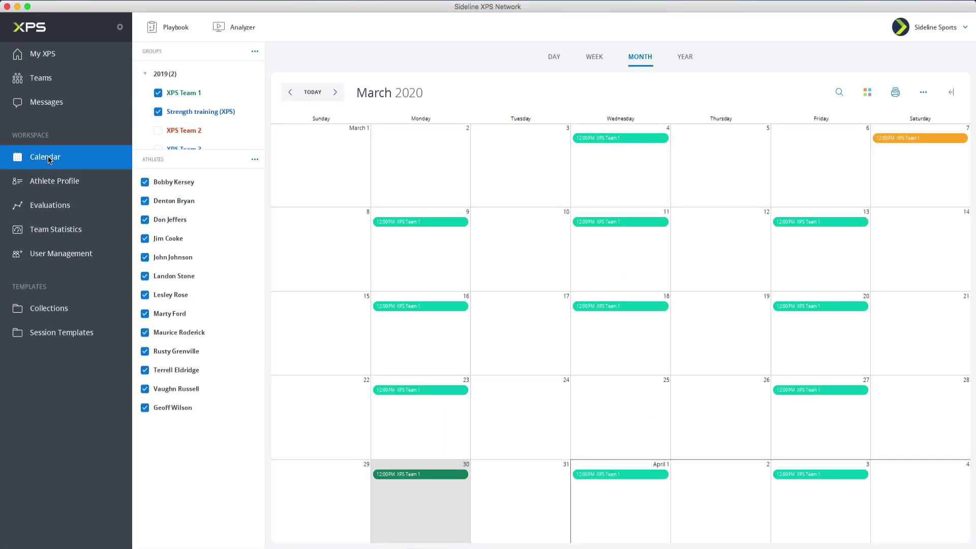
mouse_move(198, 182)
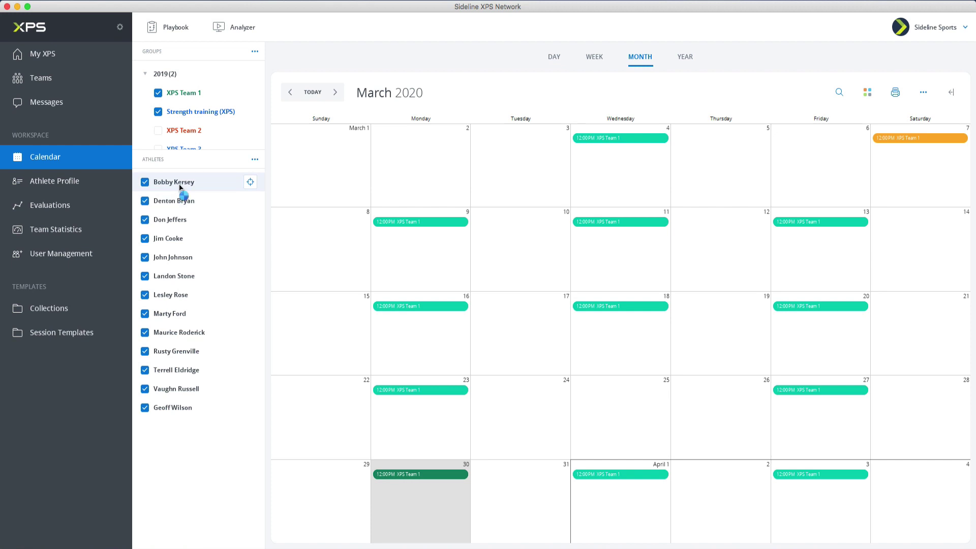
left_click(180, 187)
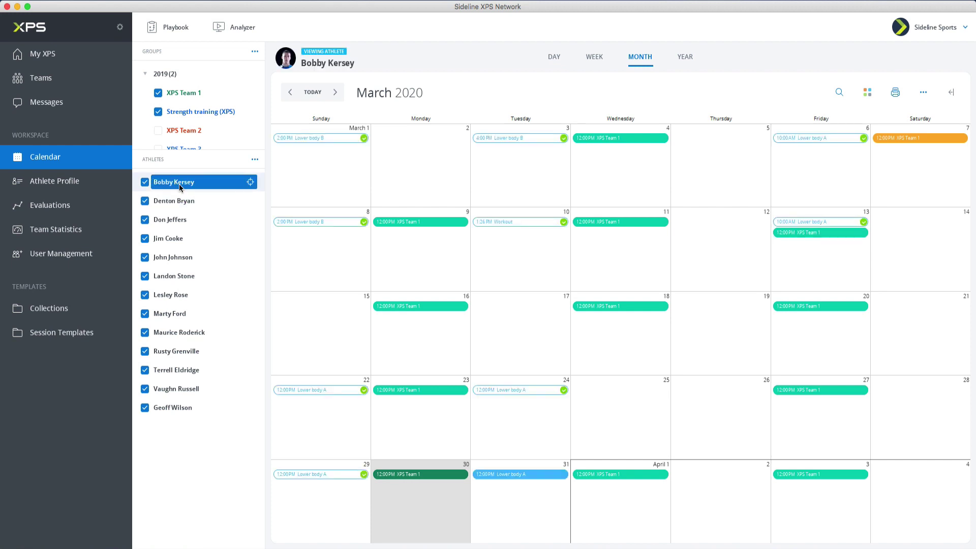
double_click(494, 474)
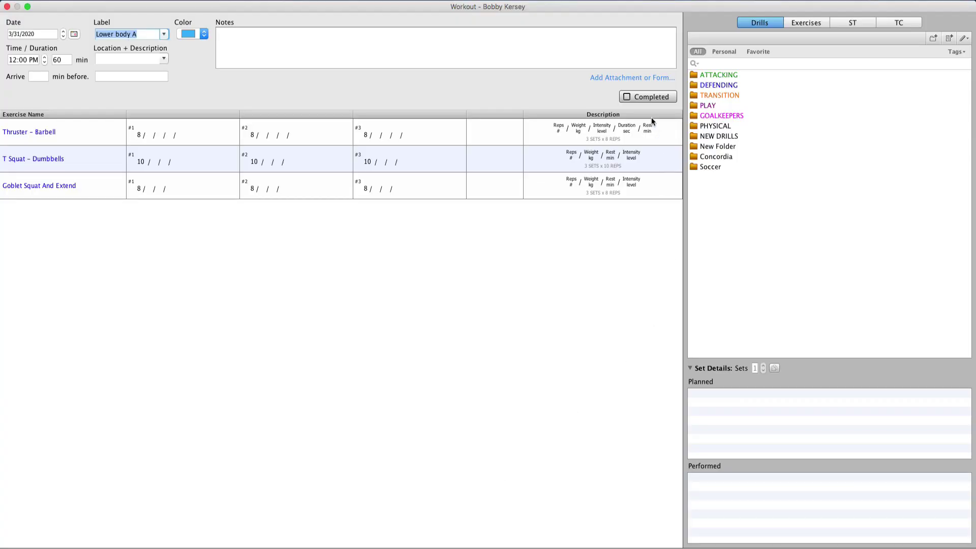
left_click(639, 77)
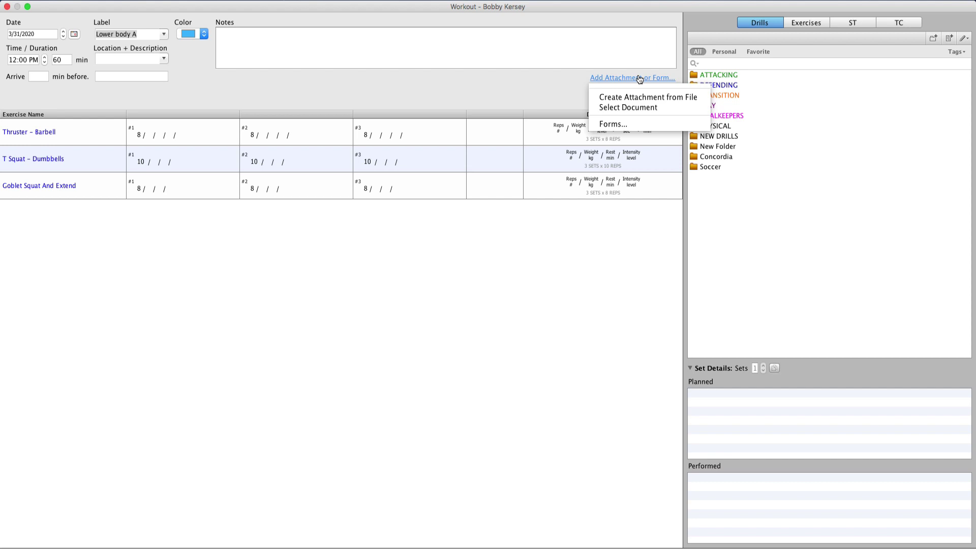
left_click(627, 123)
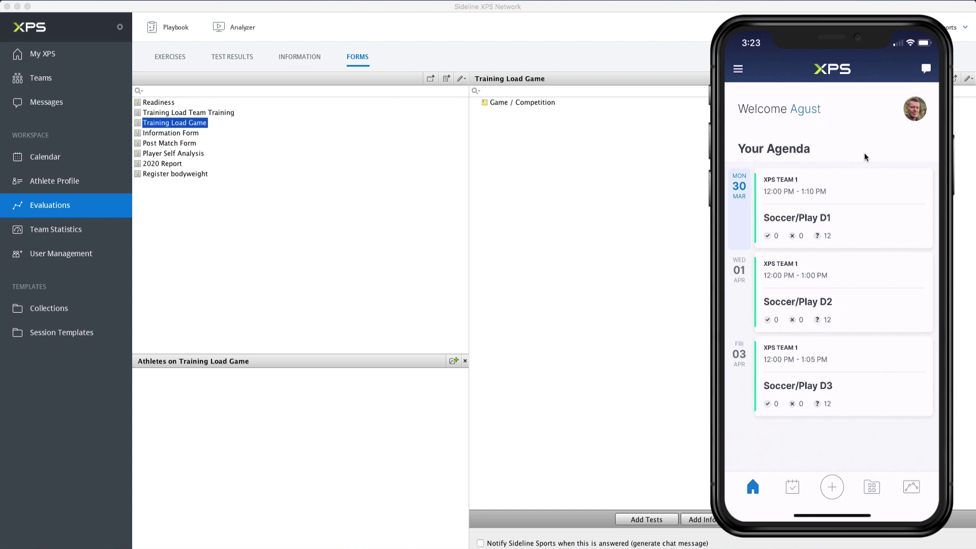
left_click(738, 70)
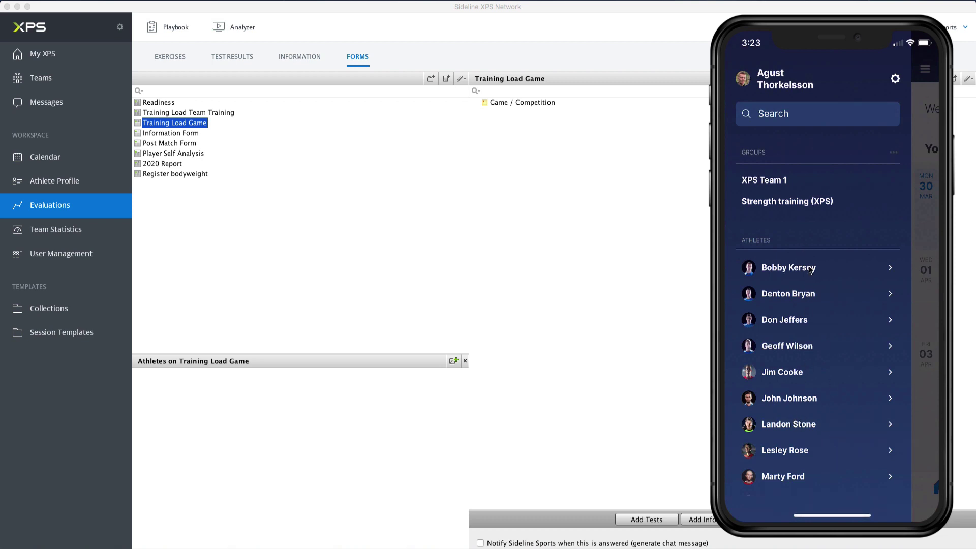
left_click(811, 269)
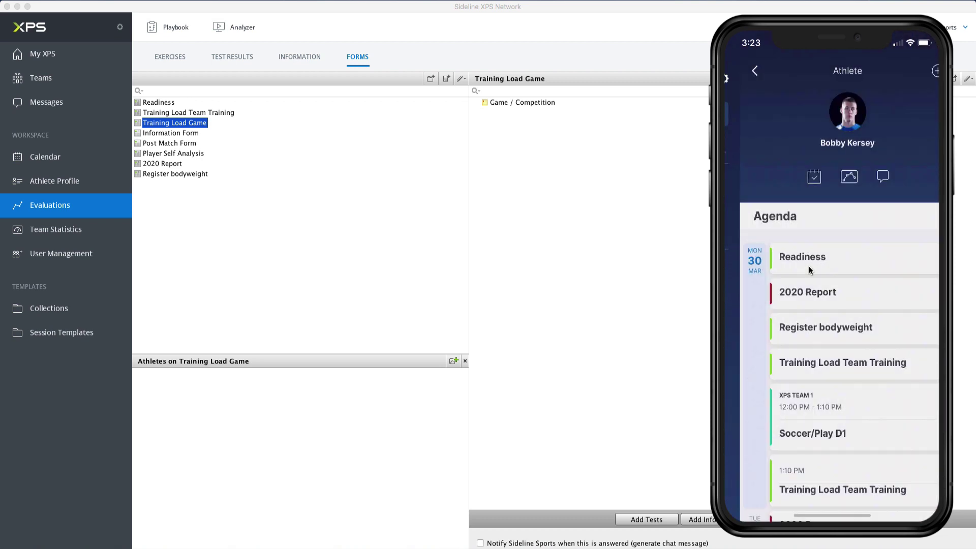